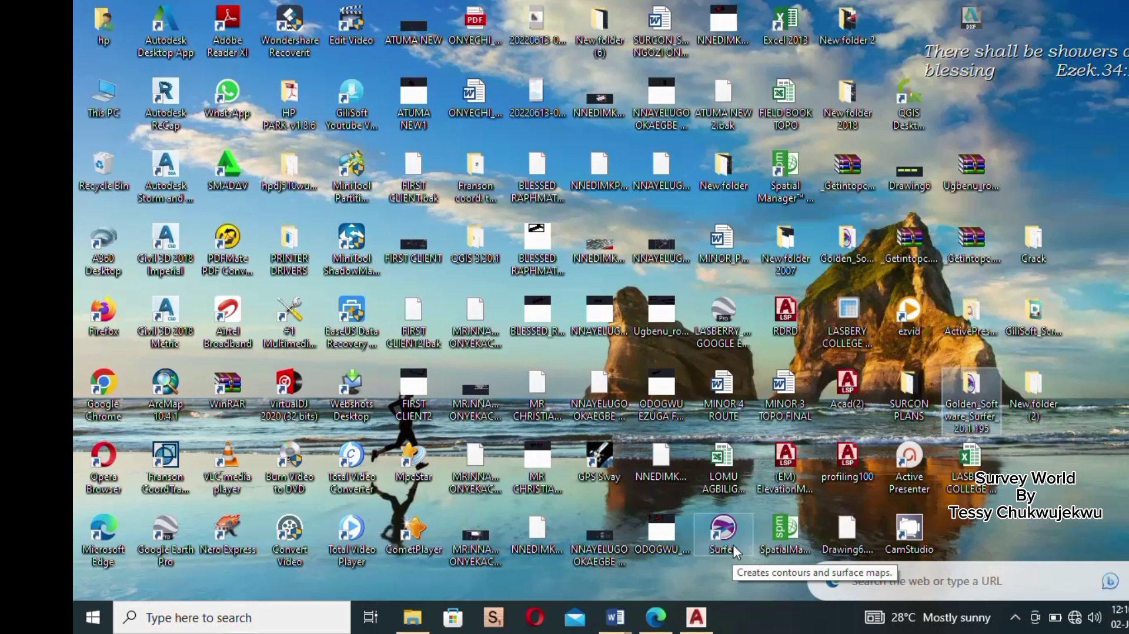
# Step: Open the LASBERY COLLEGE OF HEALTH TECH CONTOUR workbook from the desktop in Excel and maximize its window
pyautogui.click(964, 464)
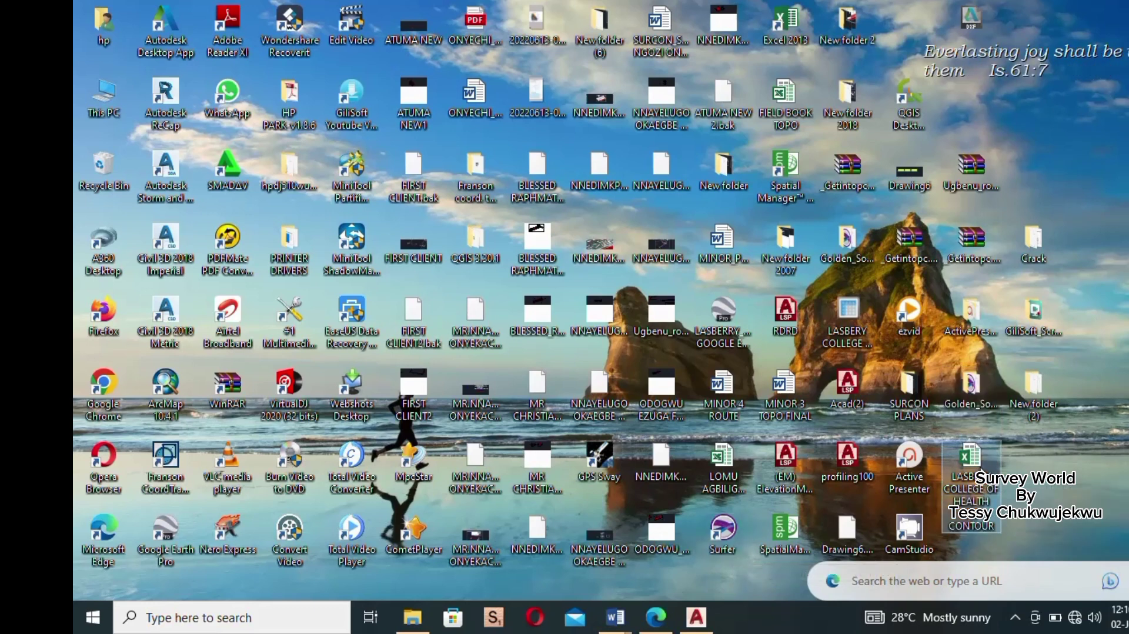
pyautogui.doubleClick(970, 467)
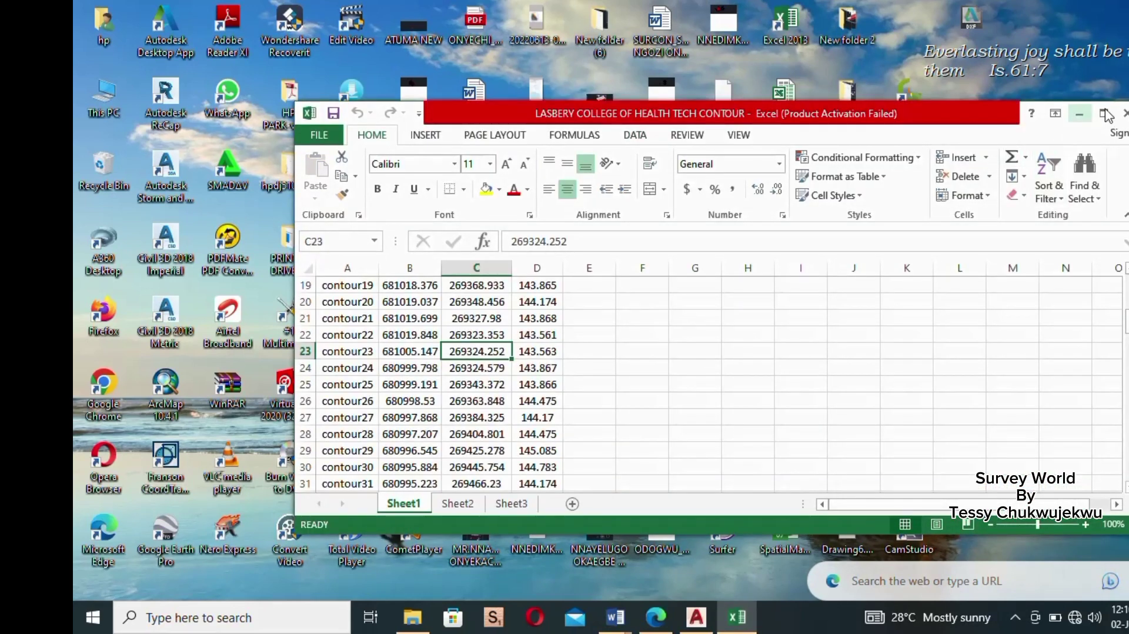
pyautogui.click(908, 149)
pyautogui.click(1103, 112)
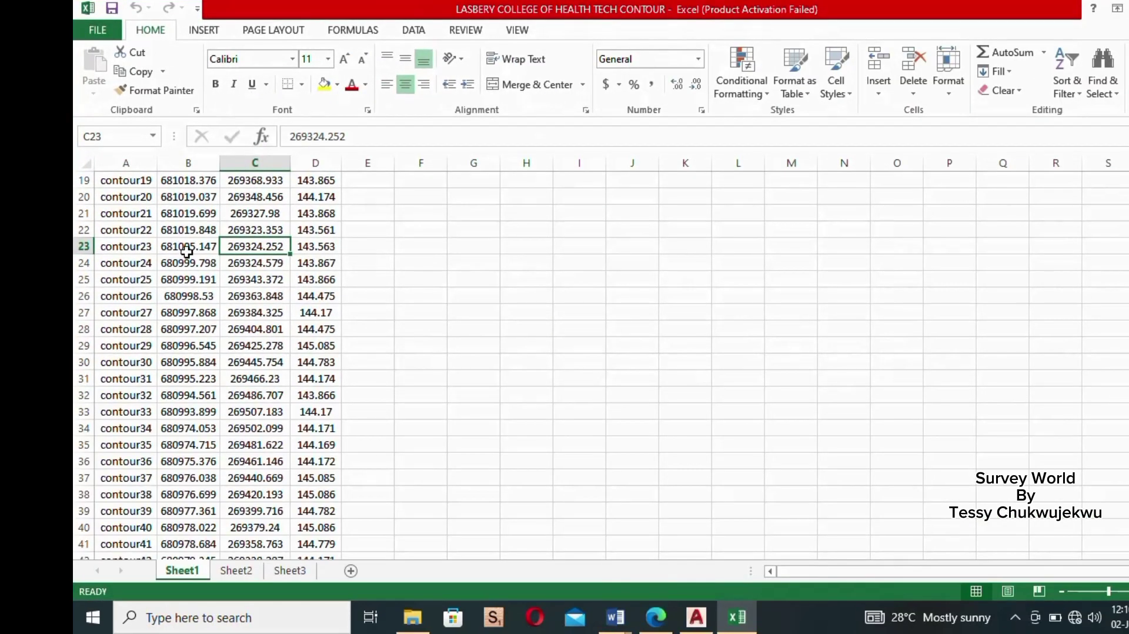
# Step: Review the contour point names, coordinates and elevations from the first to the last row, and close the workbook
pyautogui.scroll(6, 187, 252)
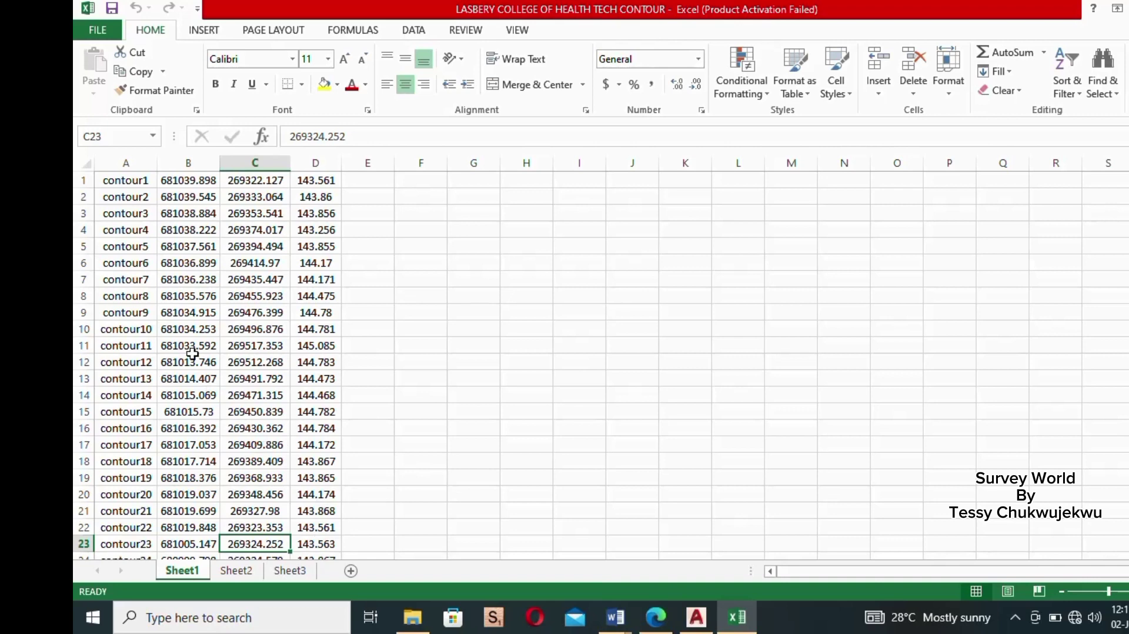
pyautogui.scroll(-8, 191, 230)
pyautogui.scroll(-20, 191, 229)
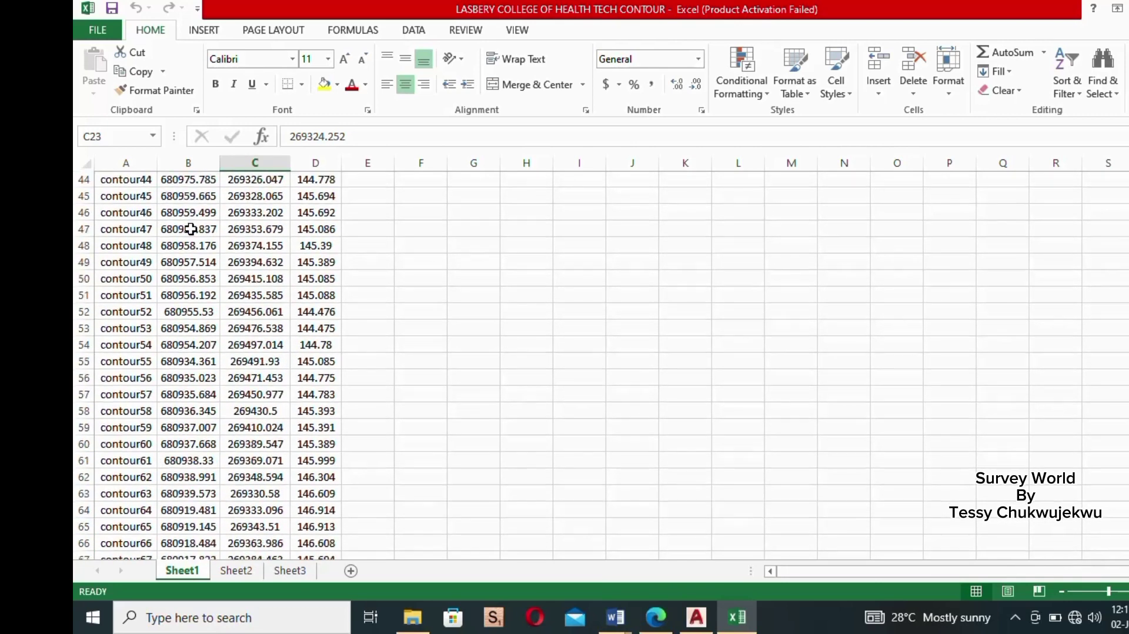
pyautogui.scroll(20, 192, 229)
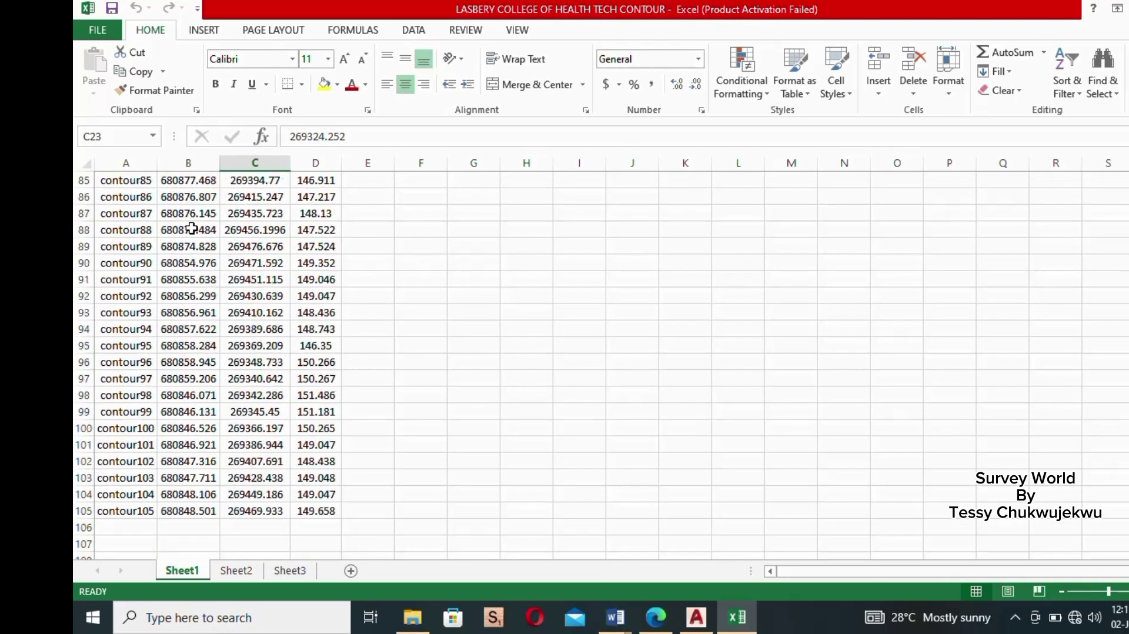
pyautogui.scroll(1, 197, 235)
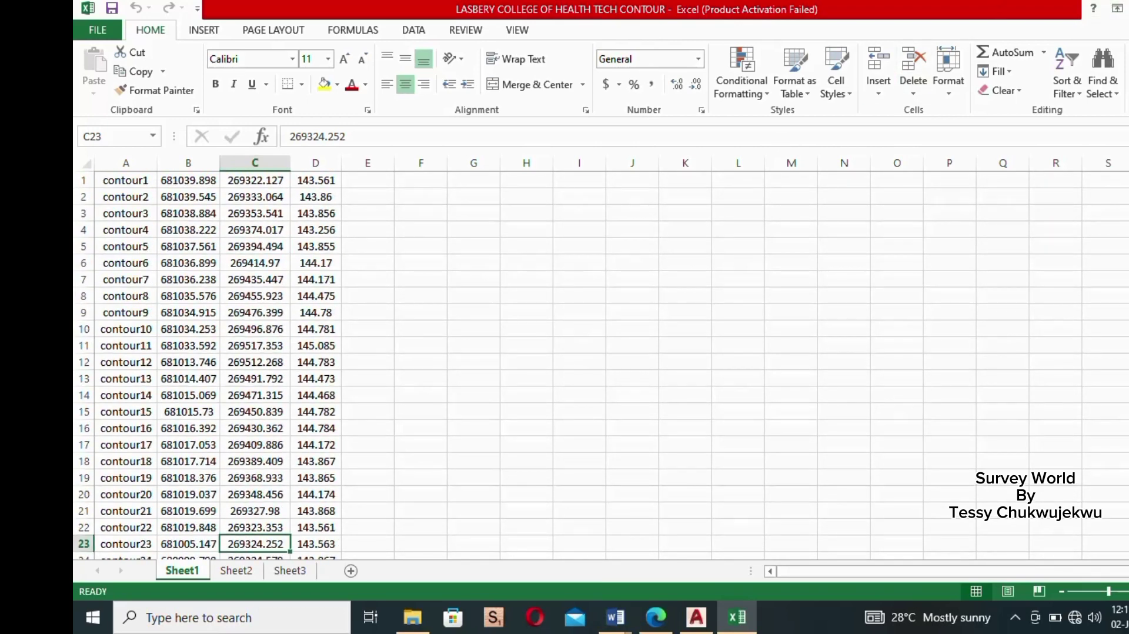
pyautogui.hotkey('alt', 'F4')
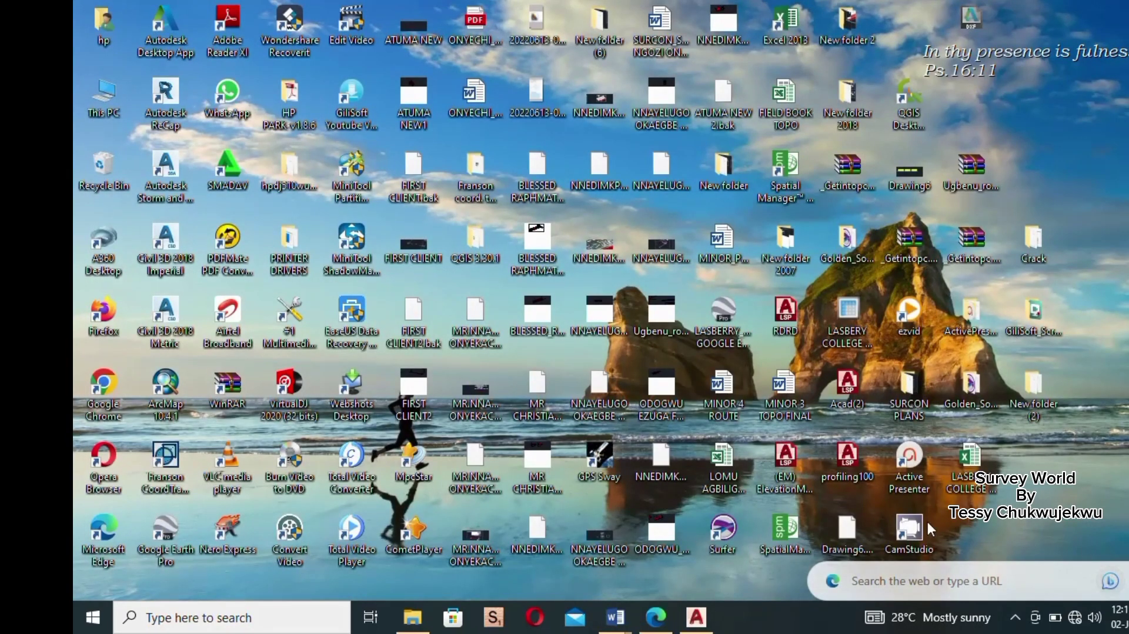
# Step: Launch Surfer, dismiss the welcome window and open the Grid Data setup on the empty plot
pyautogui.doubleClick(728, 531)
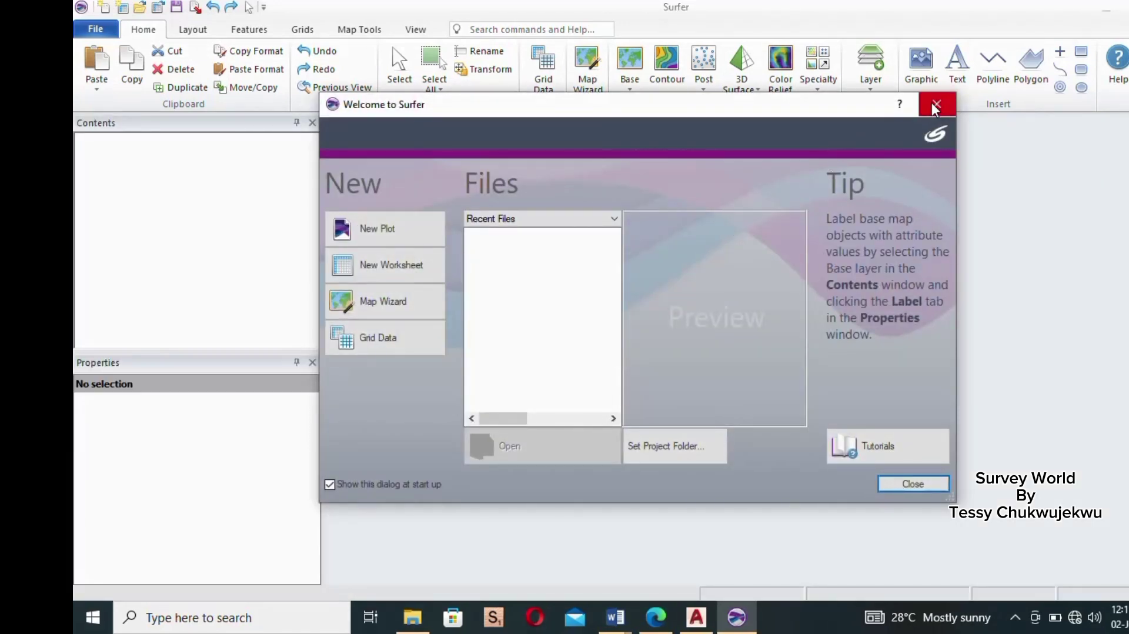
pyautogui.click(935, 106)
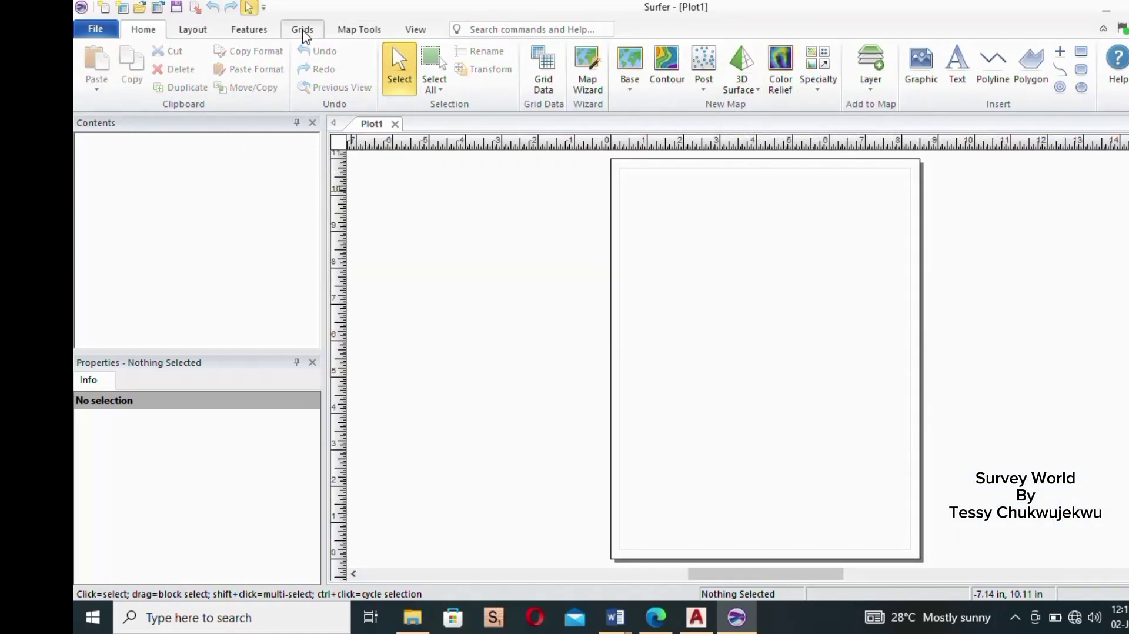
pyautogui.click(304, 32)
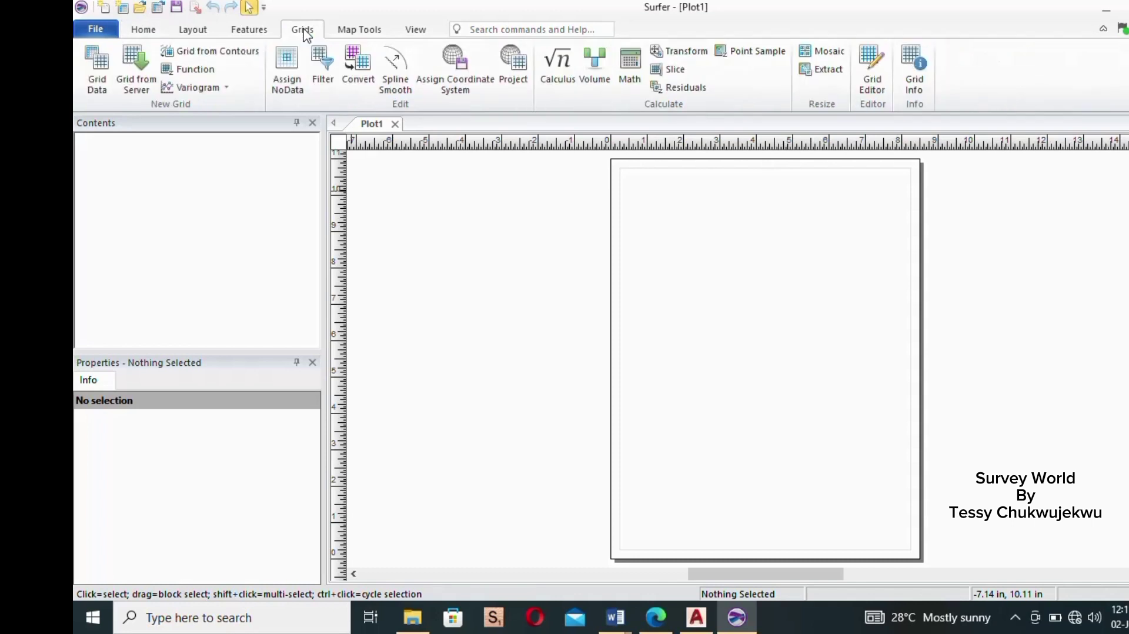
pyautogui.click(92, 66)
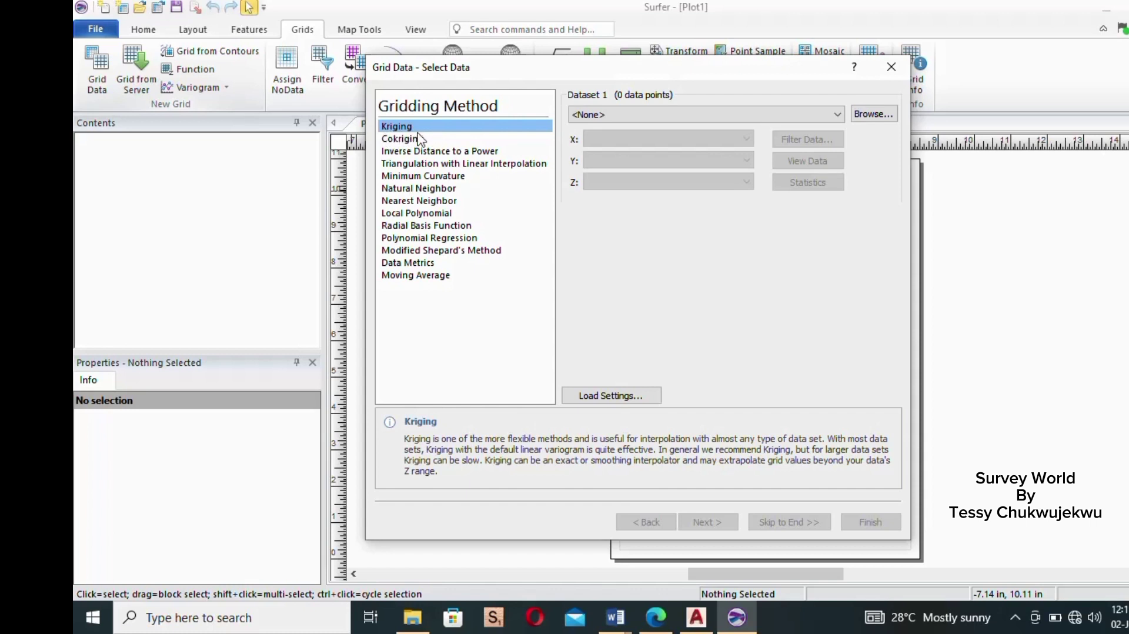
# Step: Load the LASBERY COLLEGE OF HEALTH TECH CONTOUR Excel worksheet from the Desktop as the gridding dataset
pyautogui.click(881, 118)
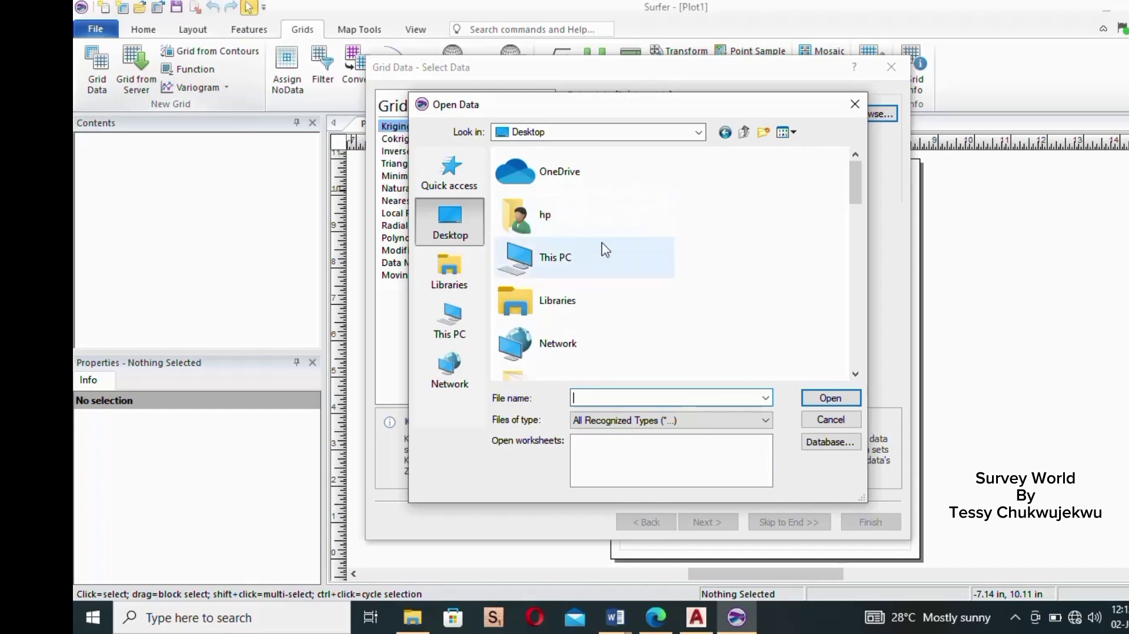
pyautogui.scroll(-4, 611, 250)
pyautogui.scroll(-5, 611, 250)
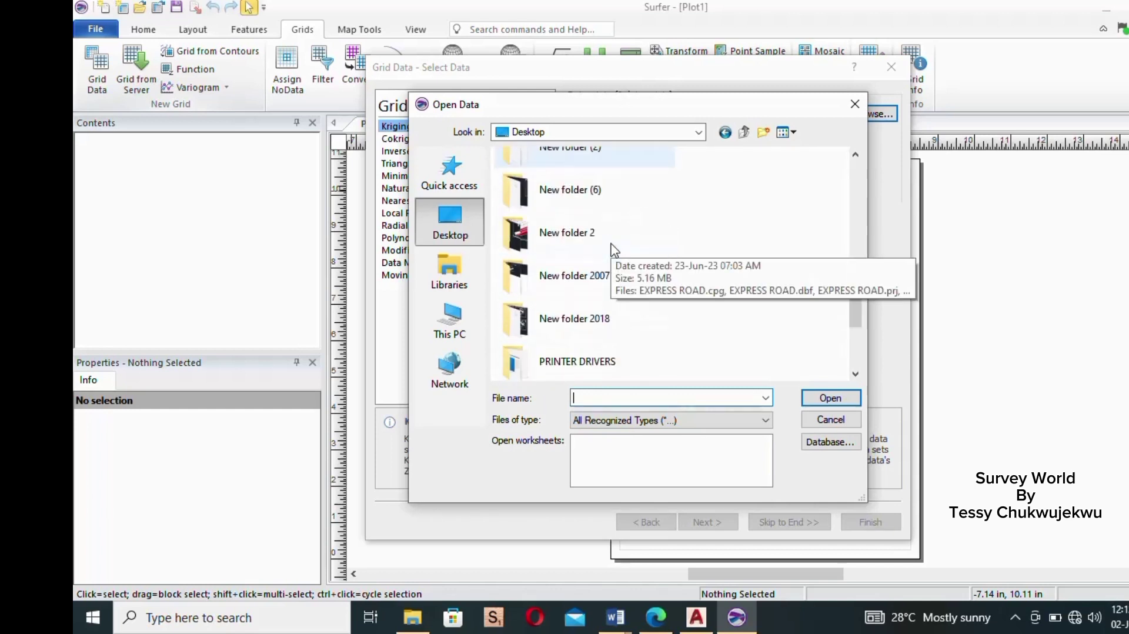
pyautogui.scroll(2, 612, 251)
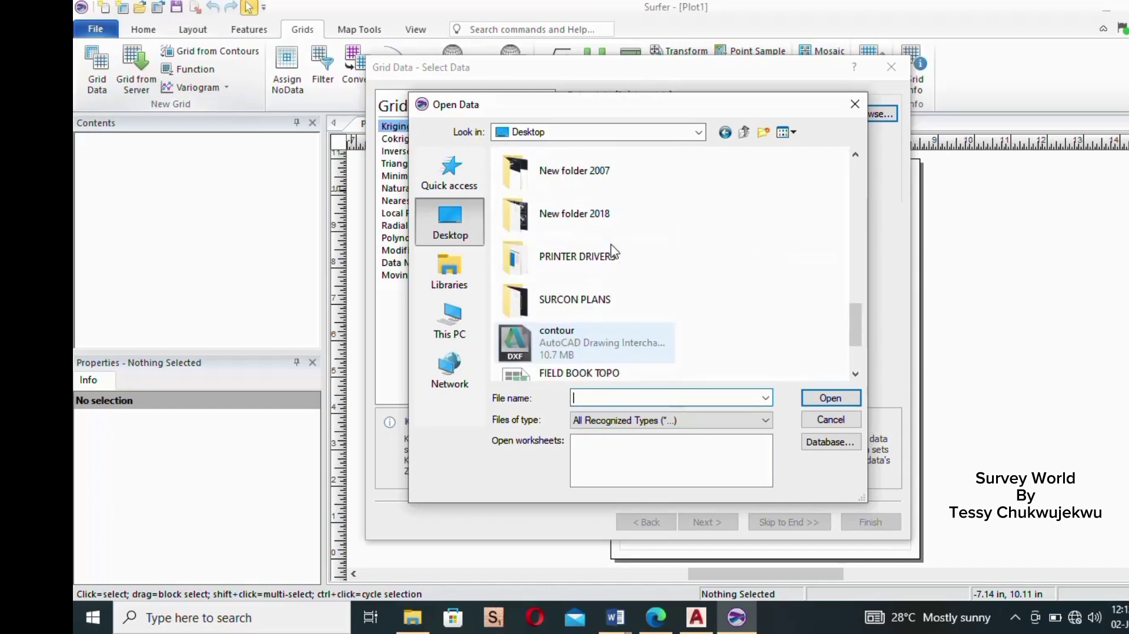
pyautogui.scroll(-2, 617, 270)
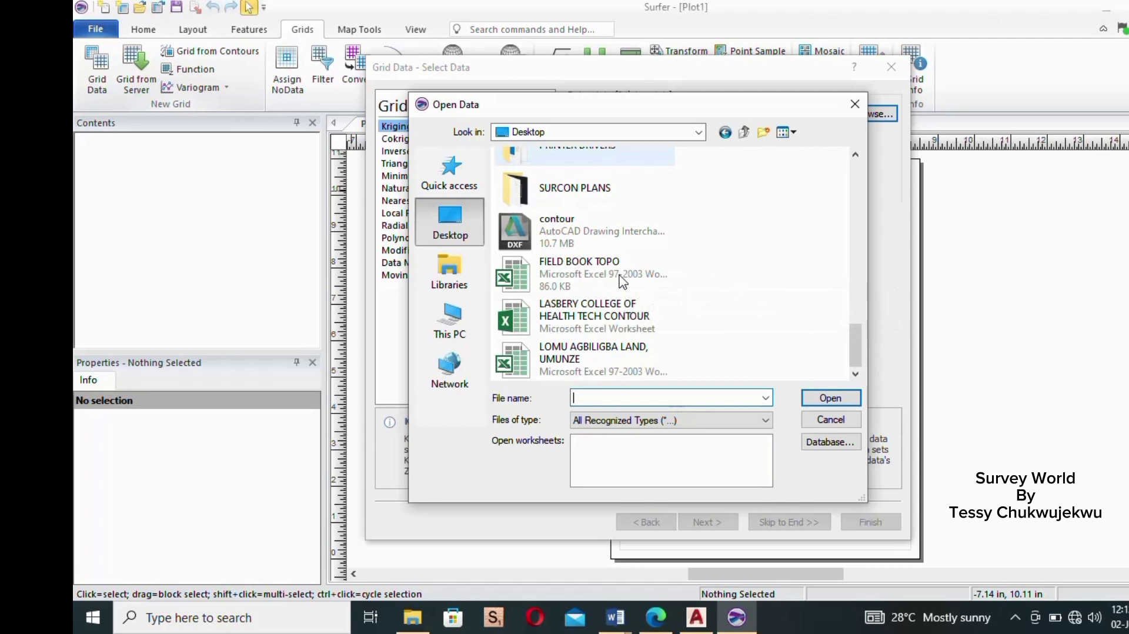
pyautogui.click(605, 328)
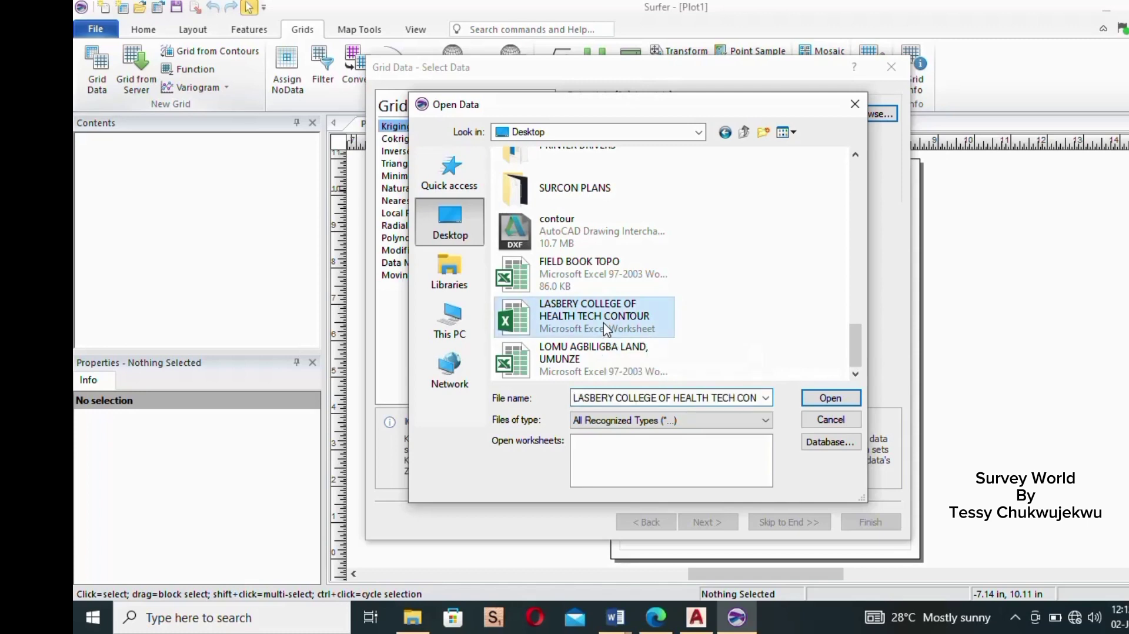
pyautogui.click(830, 398)
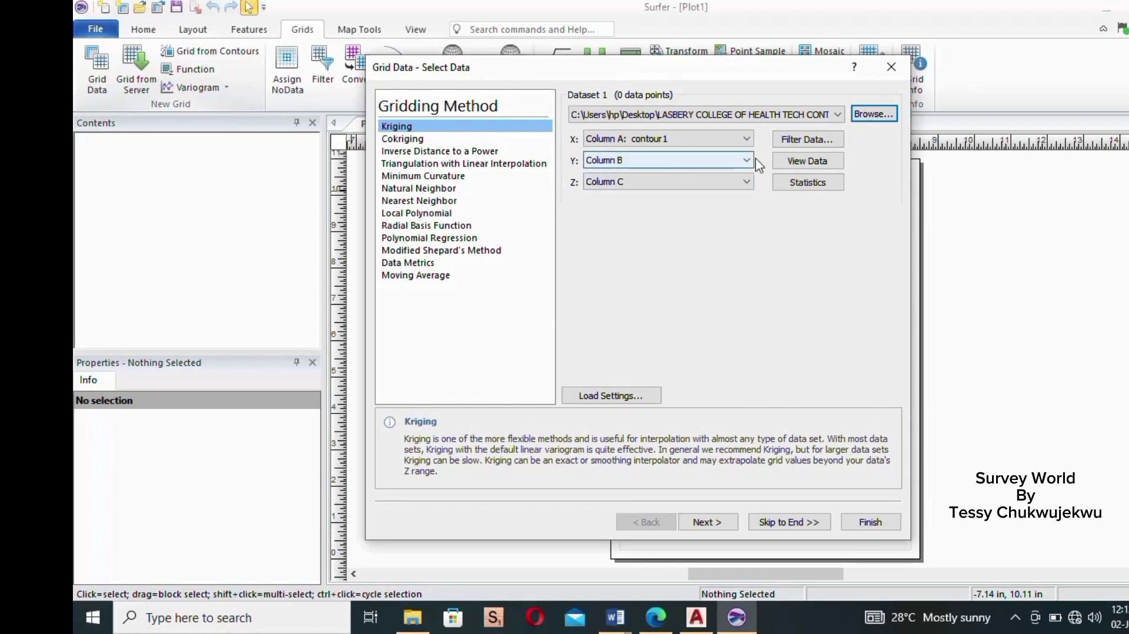
# Step: Reopen the LASBERY COLLEGE OF HEALTH TECH CONTOUR workbook through File Explorer, check which columns hold the coordinates and elevations, and return to Surfer
pyautogui.moveTo(418, 624)
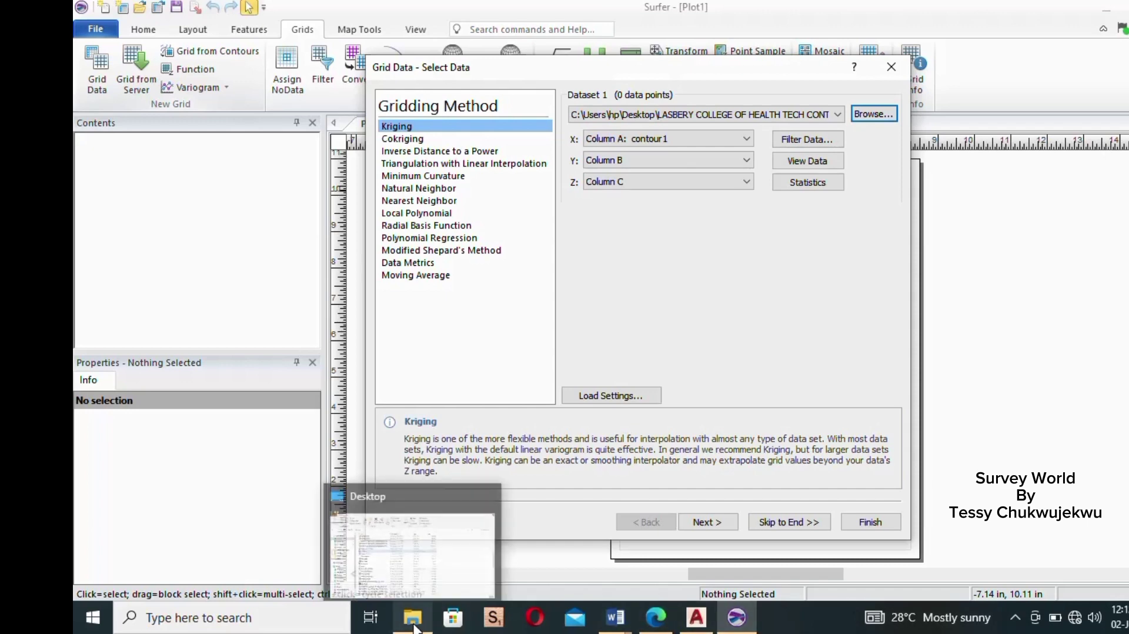
pyautogui.click(404, 563)
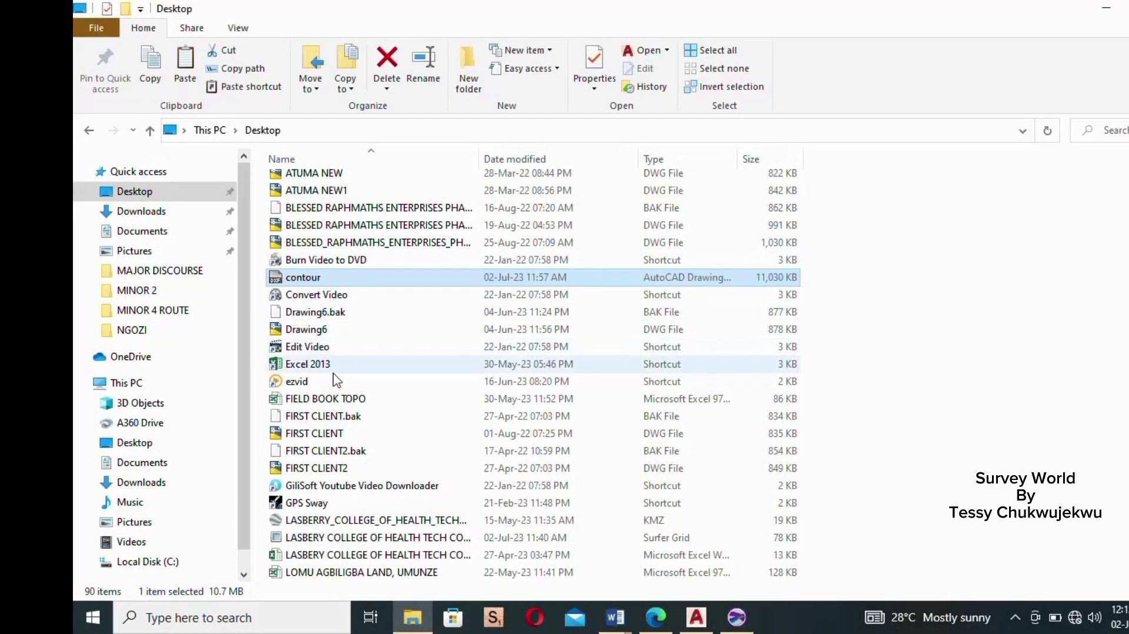
pyautogui.scroll(-3, 294, 453)
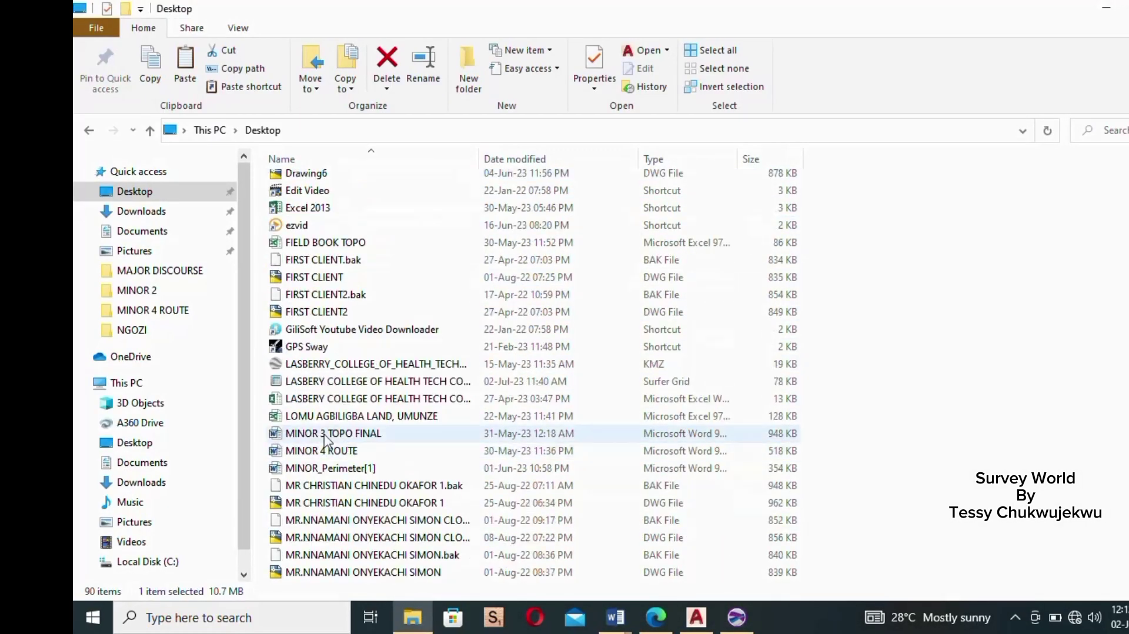
pyautogui.click(294, 399)
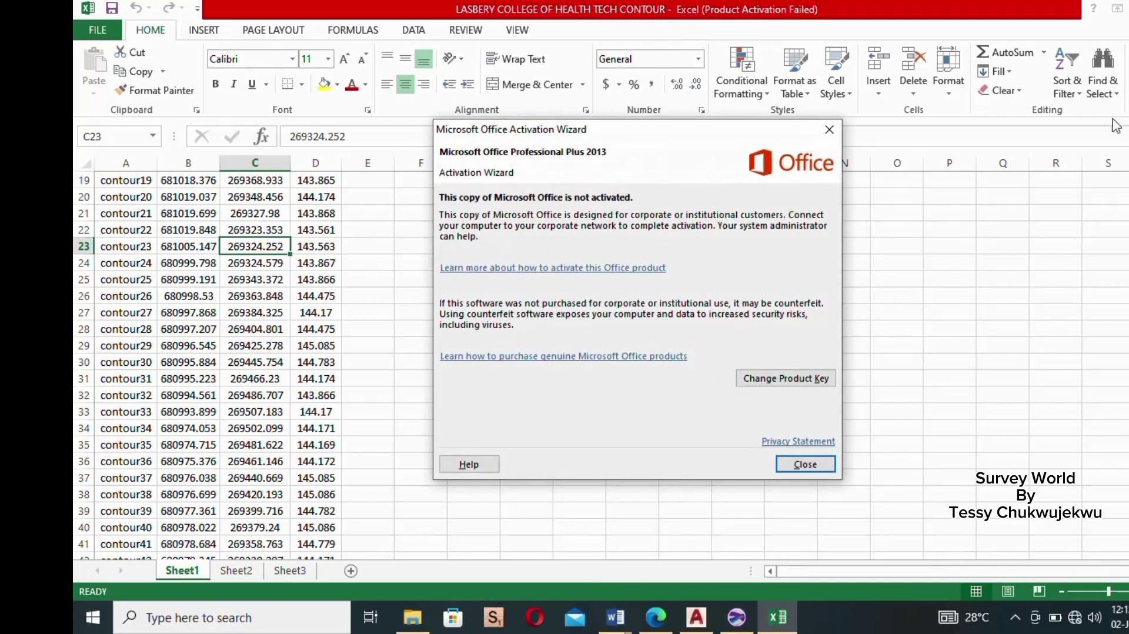
pyautogui.click(829, 129)
pyautogui.scroll(6, 448, 265)
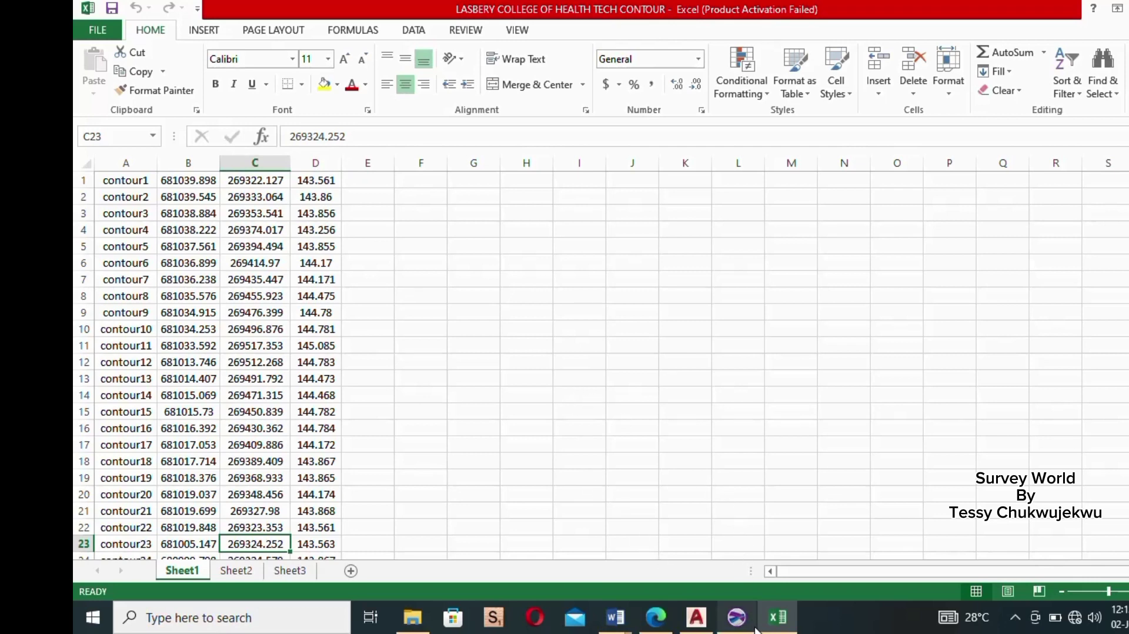
pyautogui.moveTo(745, 622)
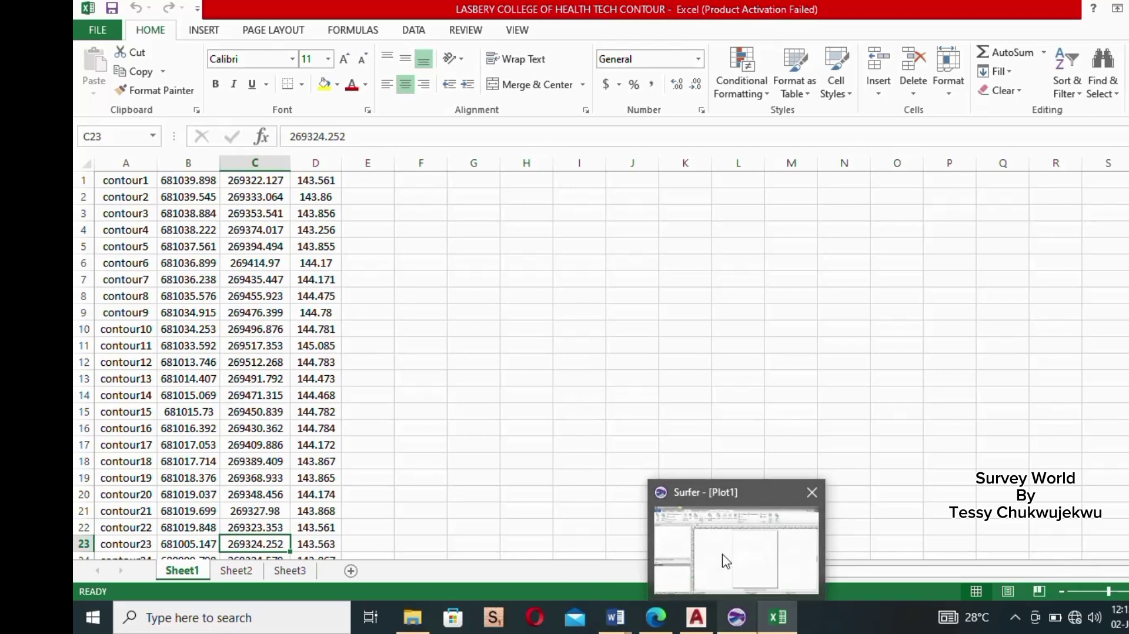
pyautogui.click(727, 560)
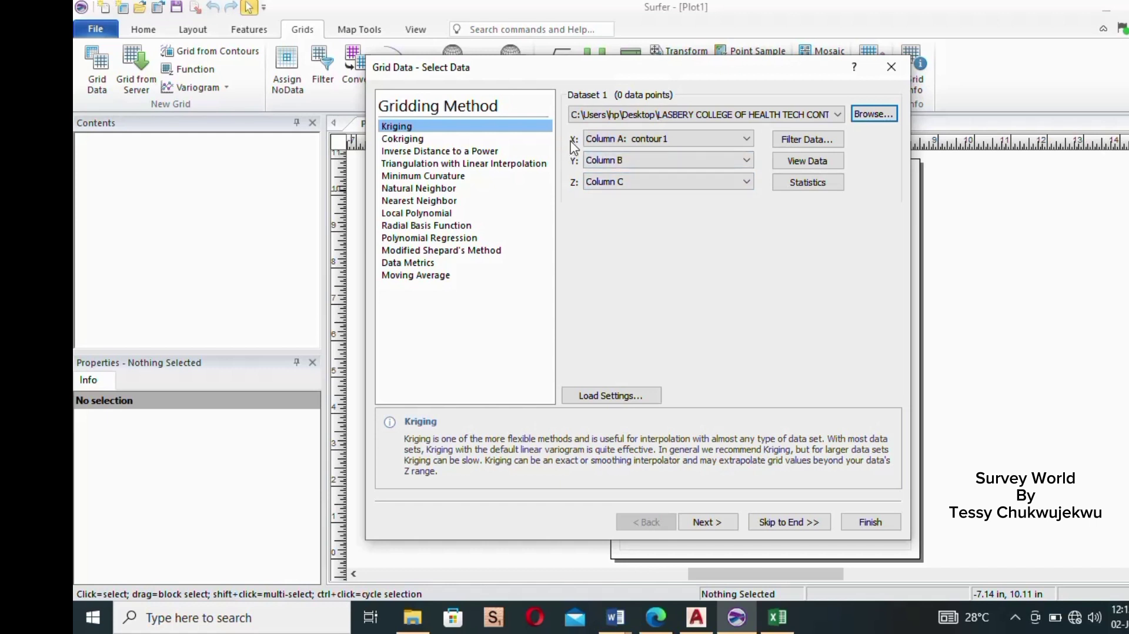
# Step: Assign Column C to X and Column D to Z for the gridding dataset
pyautogui.click(623, 140)
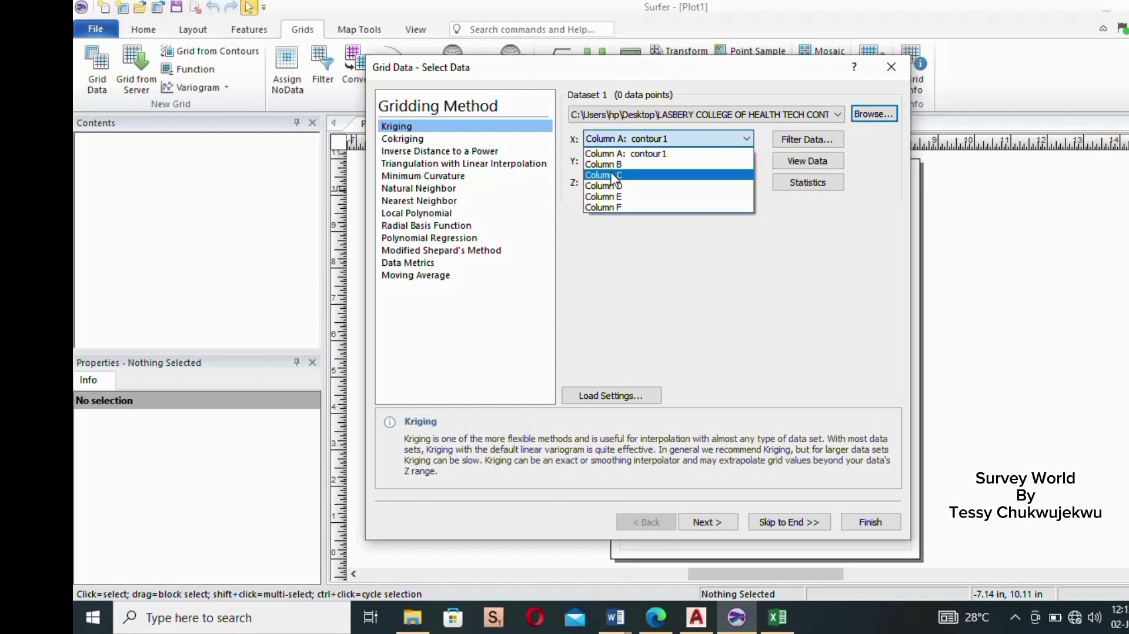
pyautogui.click(612, 175)
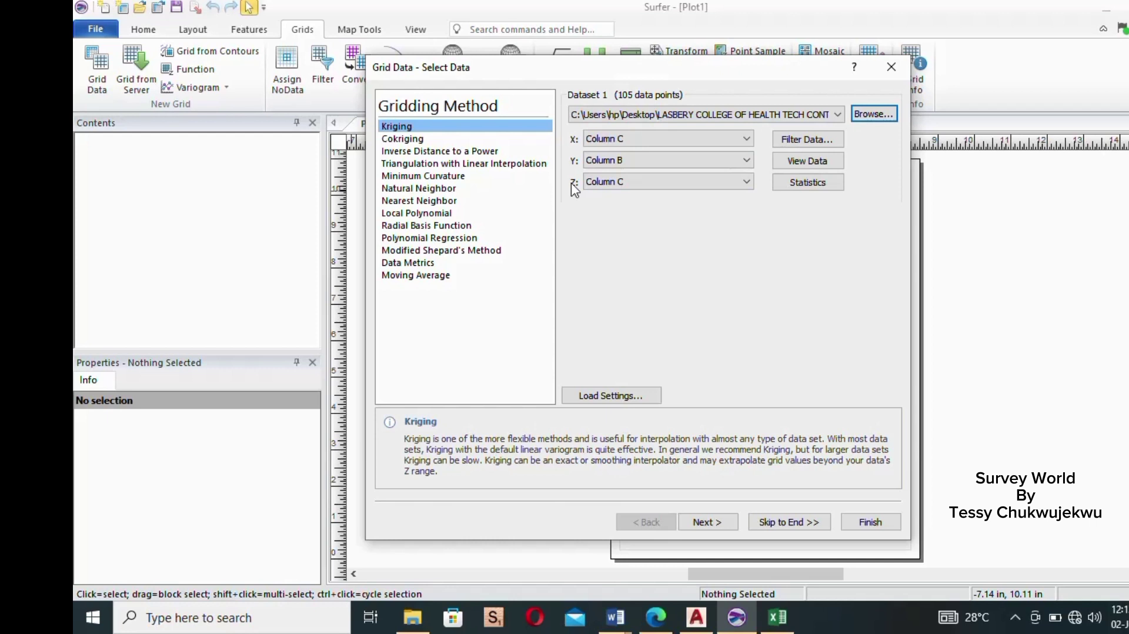
pyautogui.click(593, 186)
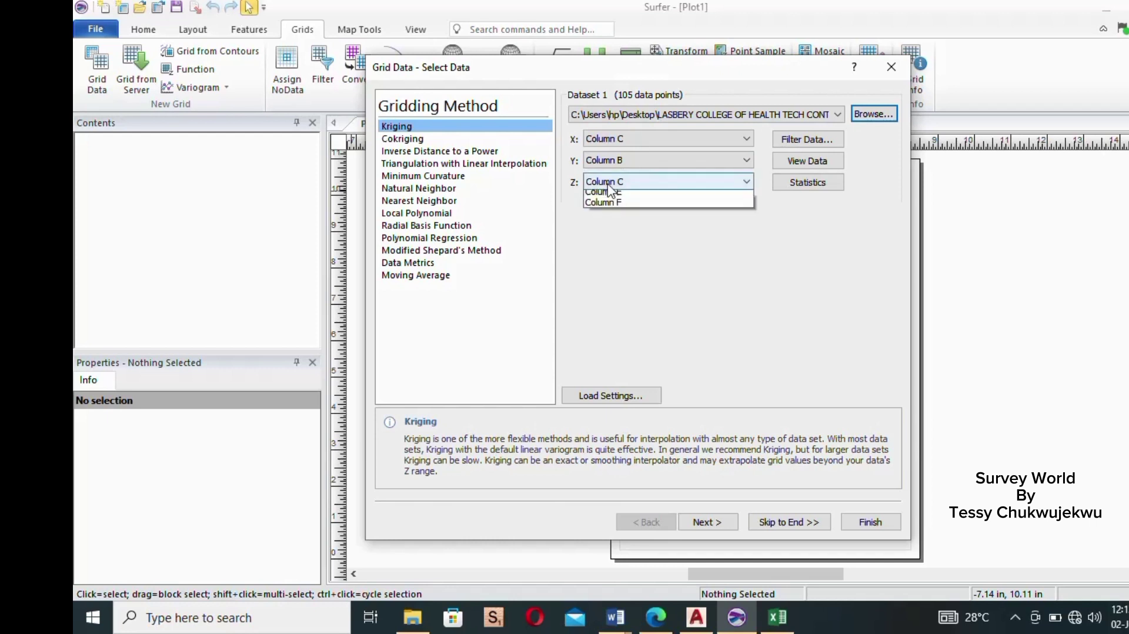
pyautogui.click(623, 230)
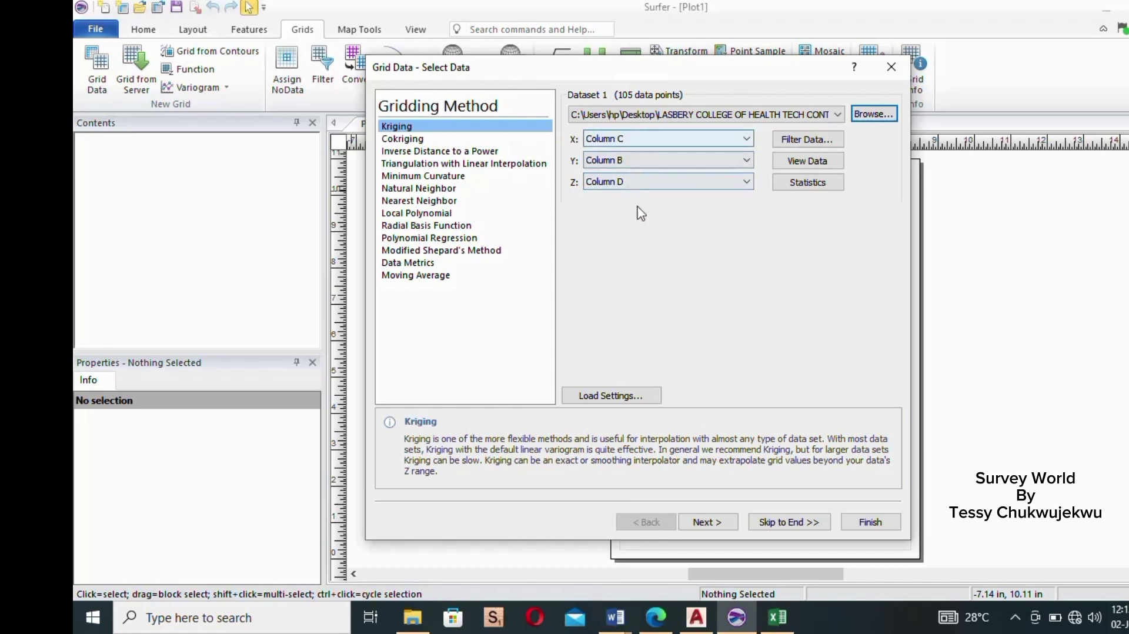
# Step: Generate the Kriging grid with the default settings as a contour layer in a new map, replacing the existing LASBERY COLLEGE OF HEALTH TECH CONTOUR.grd
pyautogui.click(709, 522)
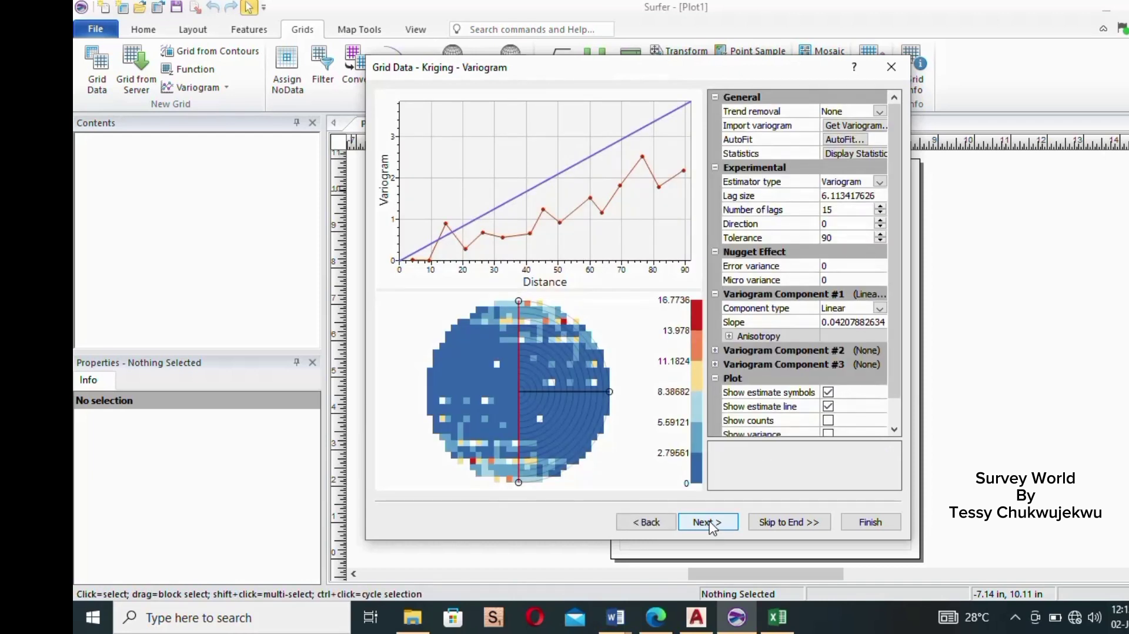
pyautogui.click(709, 523)
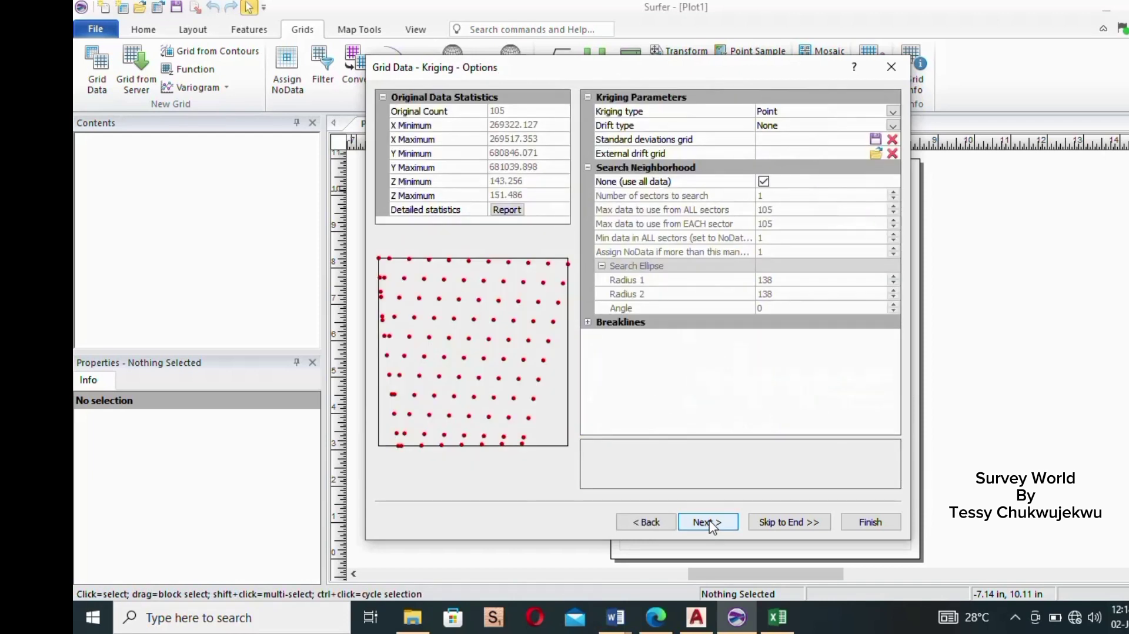
pyautogui.click(709, 523)
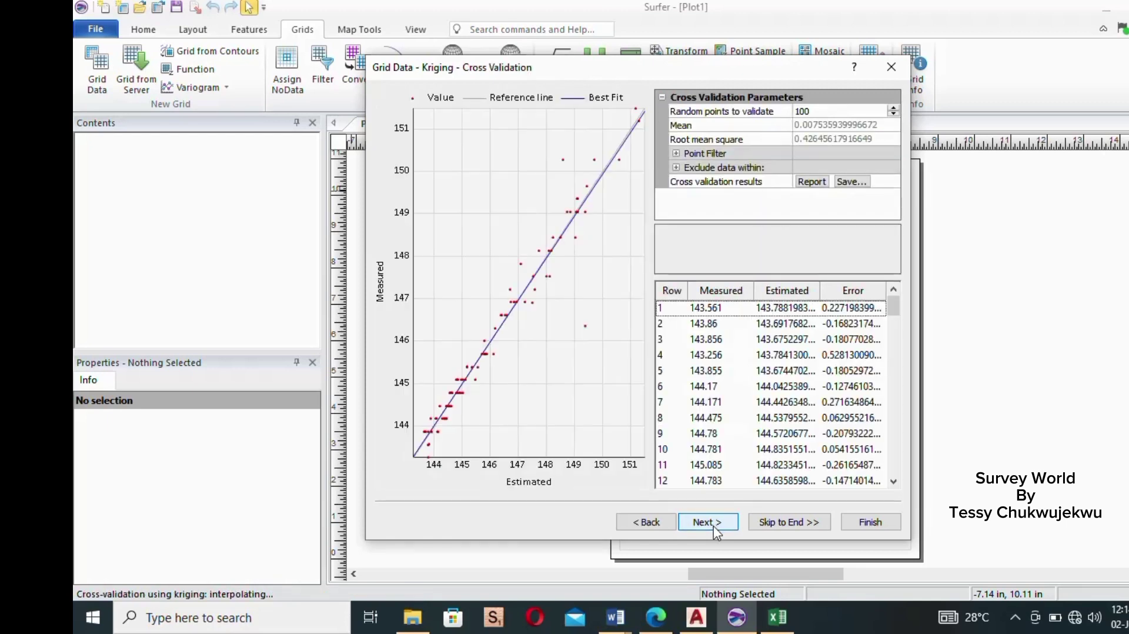
pyautogui.click(709, 522)
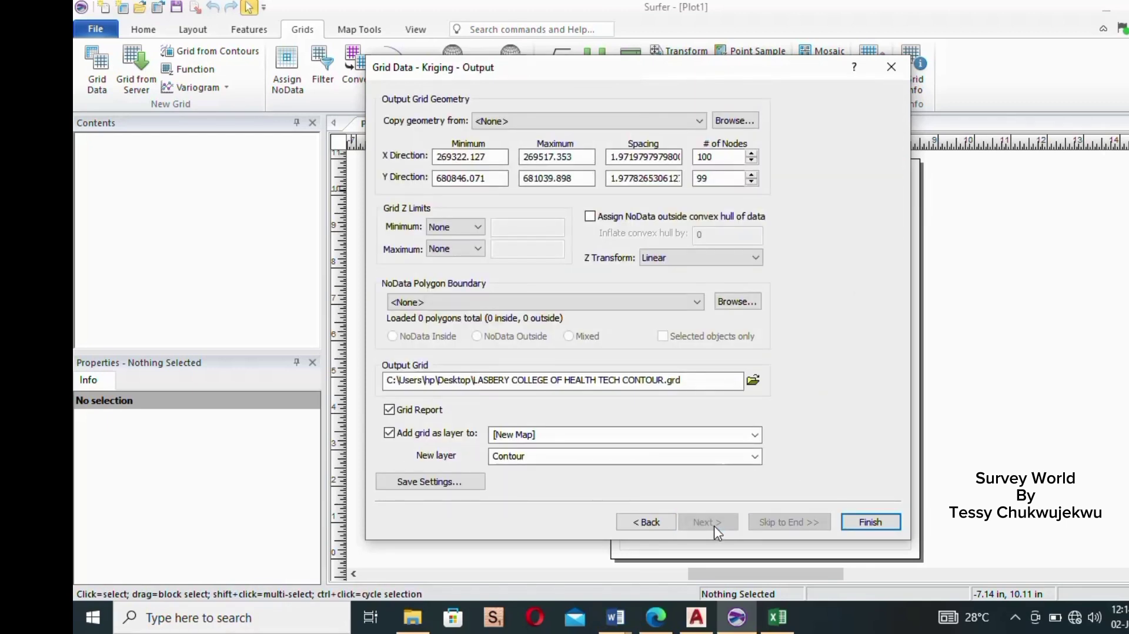
pyautogui.click(870, 522)
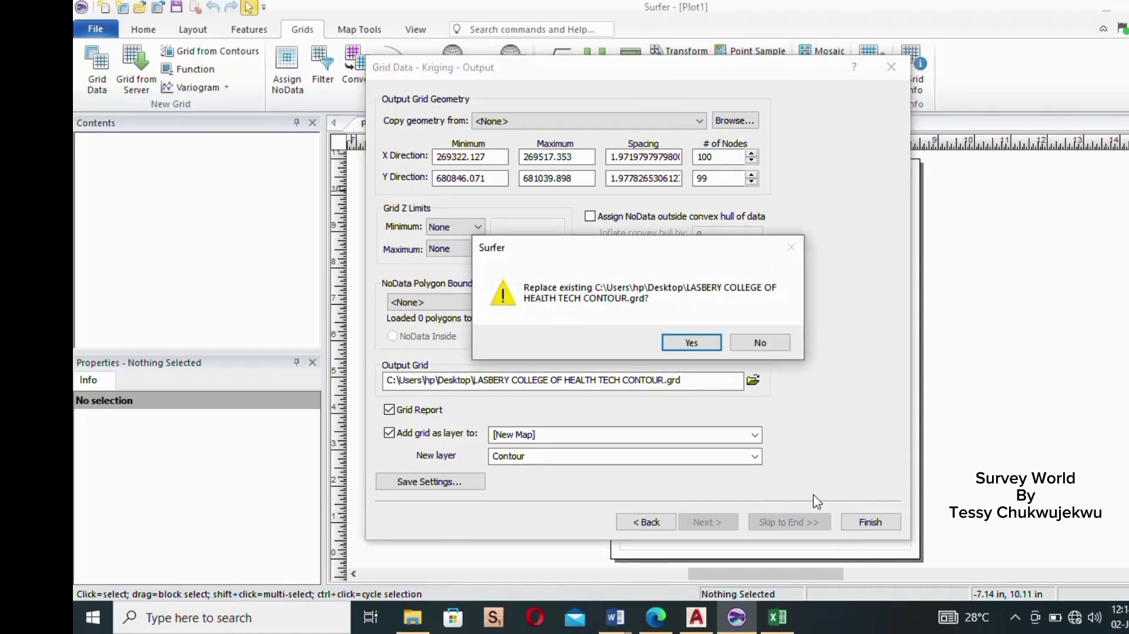
pyautogui.click(700, 344)
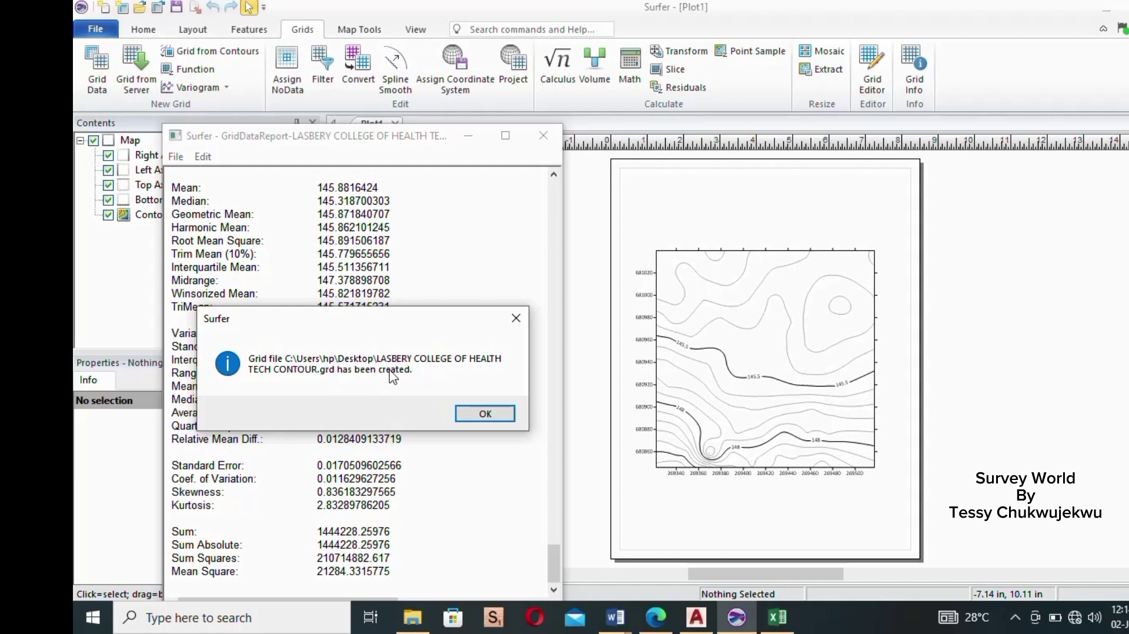
# Step: Acknowledge the grid file creation and close the gridding report without saving it
pyautogui.click(485, 414)
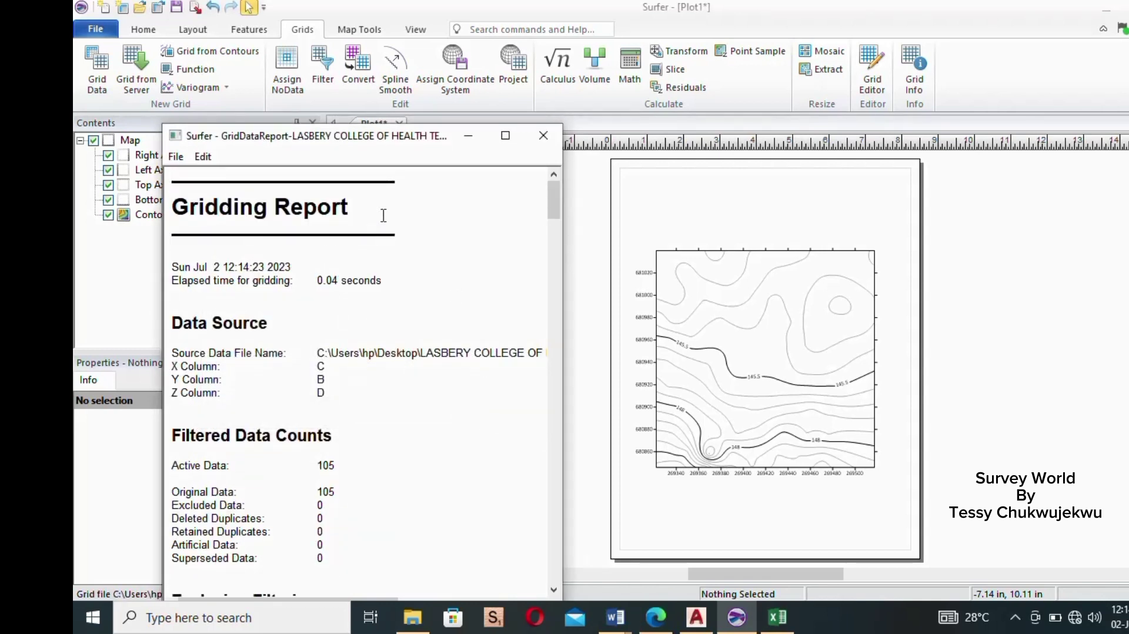
pyautogui.click(542, 136)
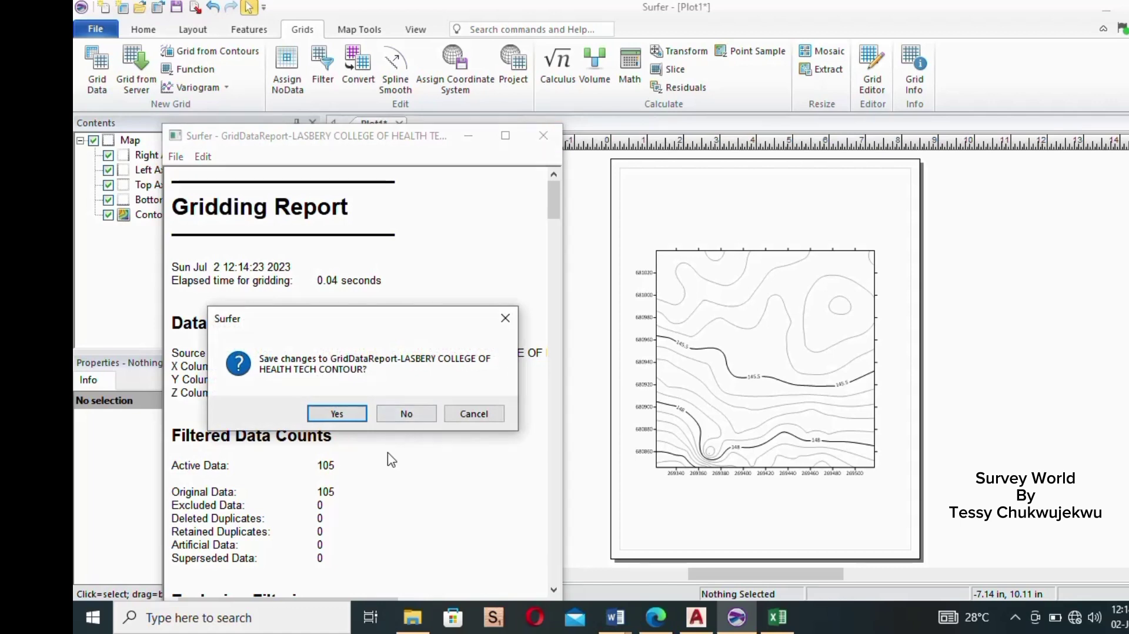
pyautogui.click(406, 414)
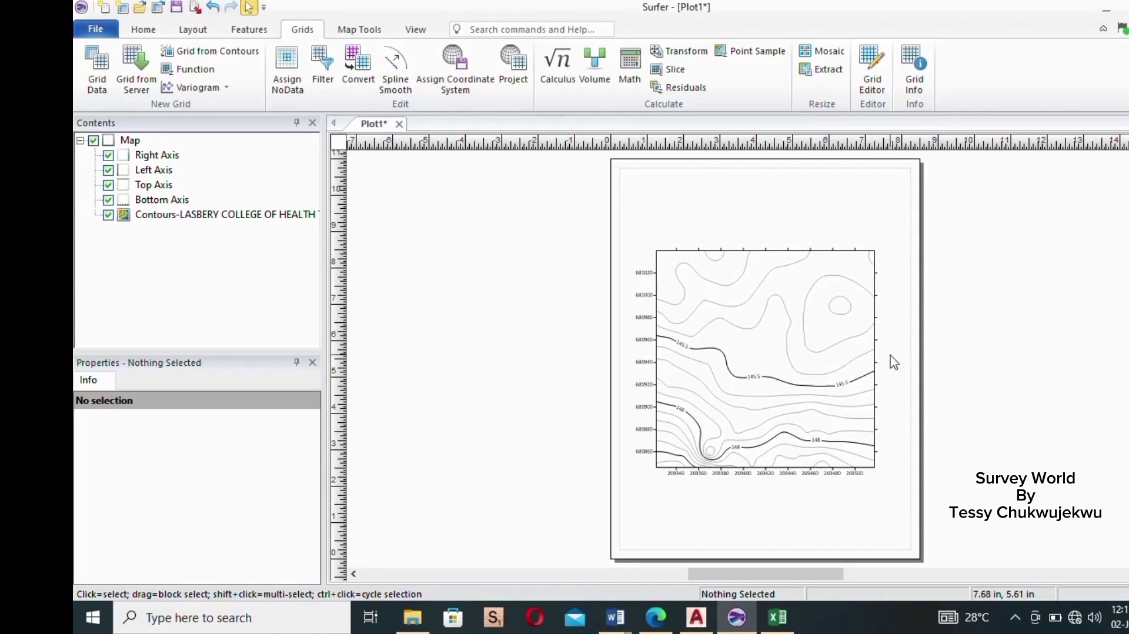
# Step: Hide the map's top and right axes and show both of them again
pyautogui.click(108, 185)
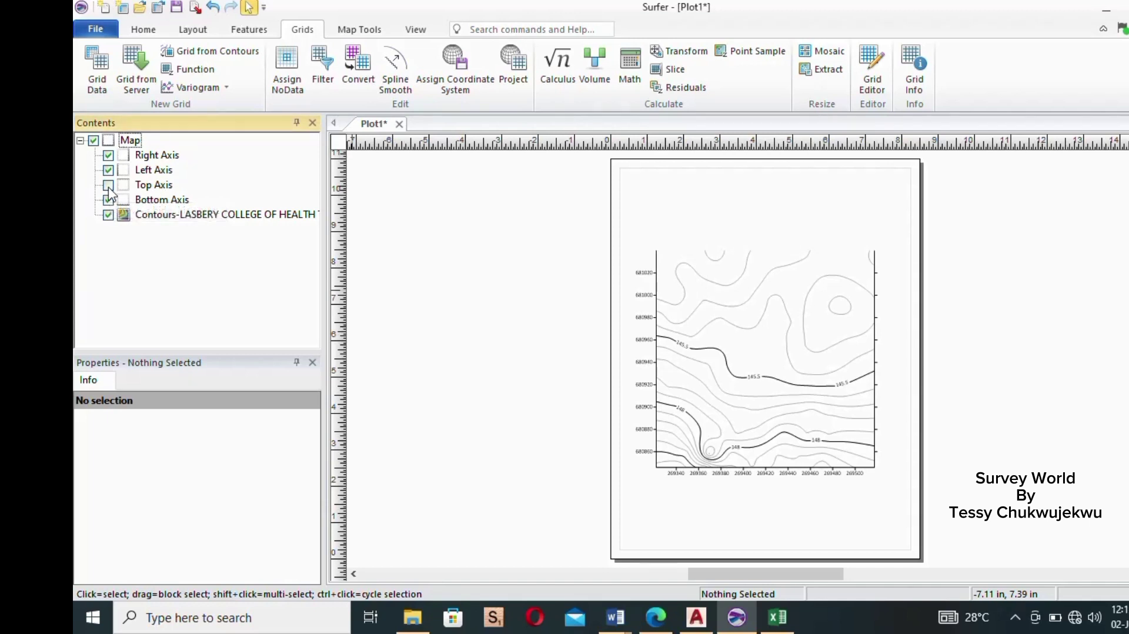
pyautogui.click(108, 155)
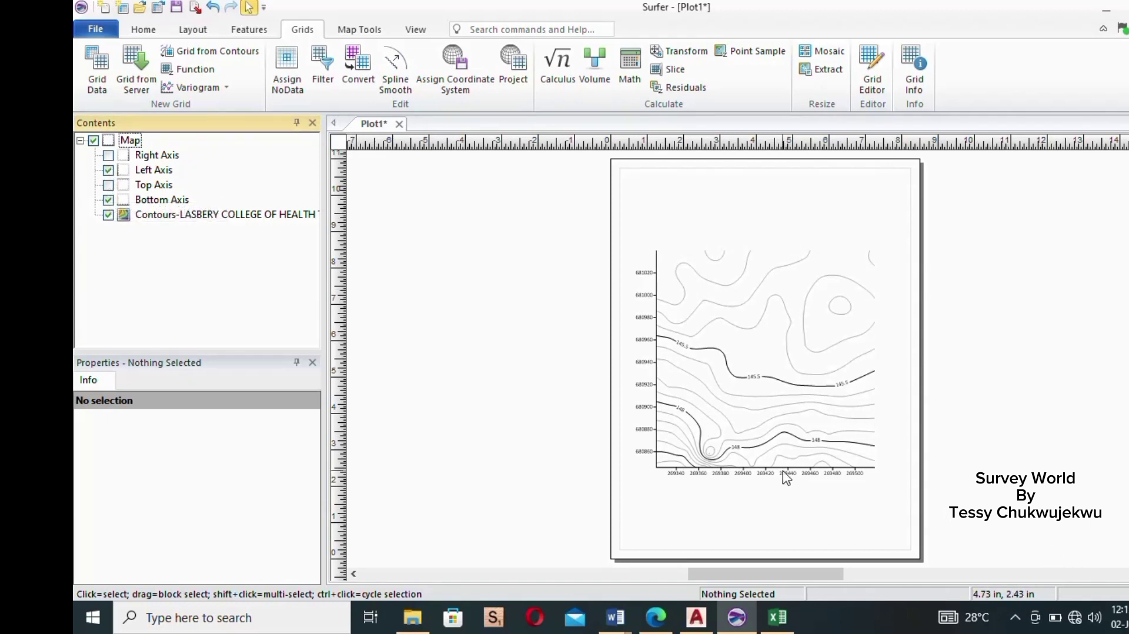
pyautogui.click(108, 156)
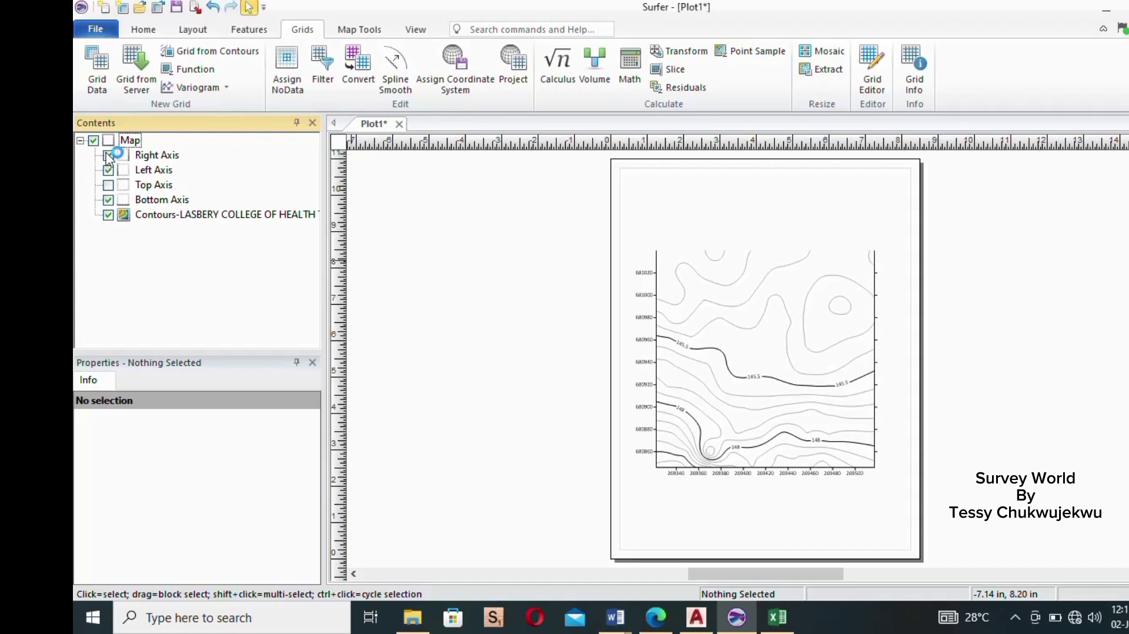
pyautogui.click(108, 185)
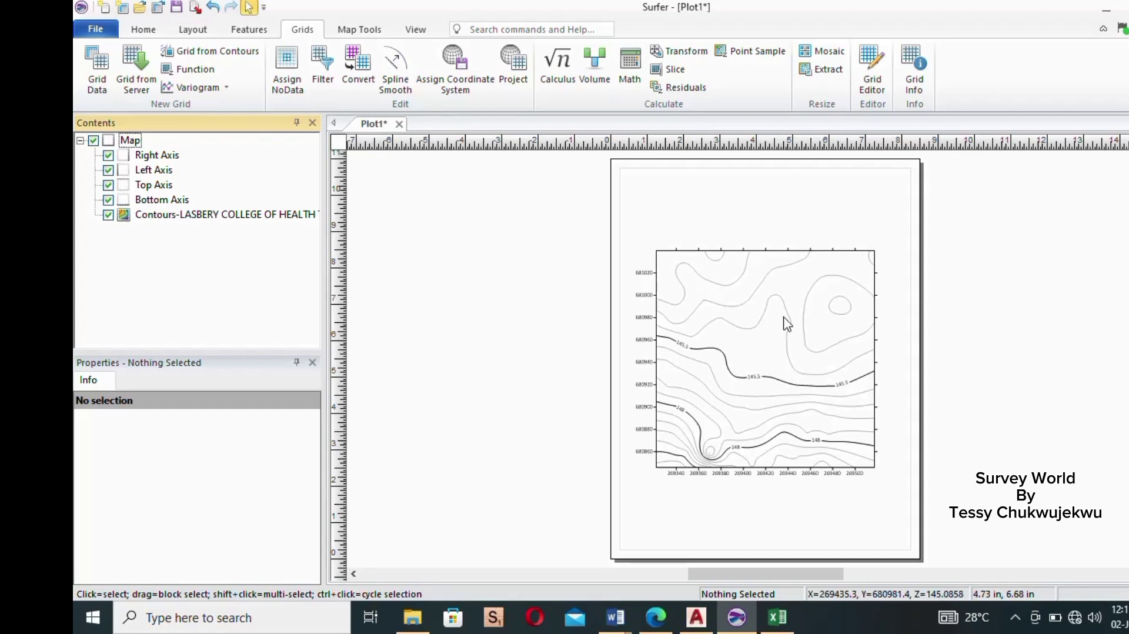
# Step: Assign the predefined projected coordinate system Minna UTM zone 32N, under UTM, Africa, Nigeria, to the contour layer
pyautogui.click(770, 353)
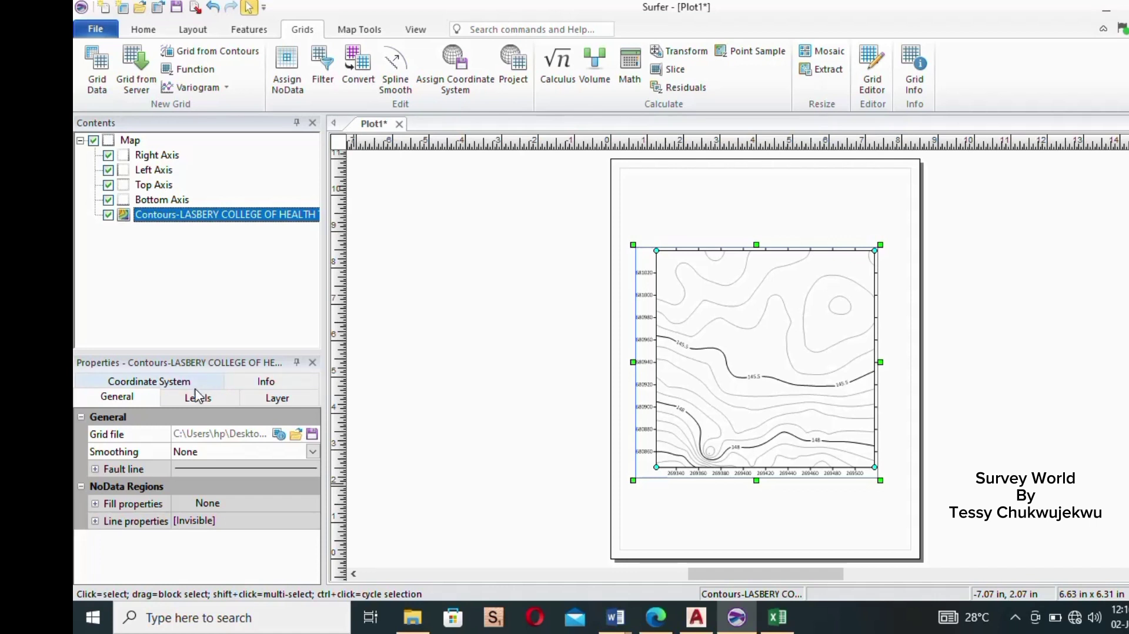
pyautogui.click(130, 385)
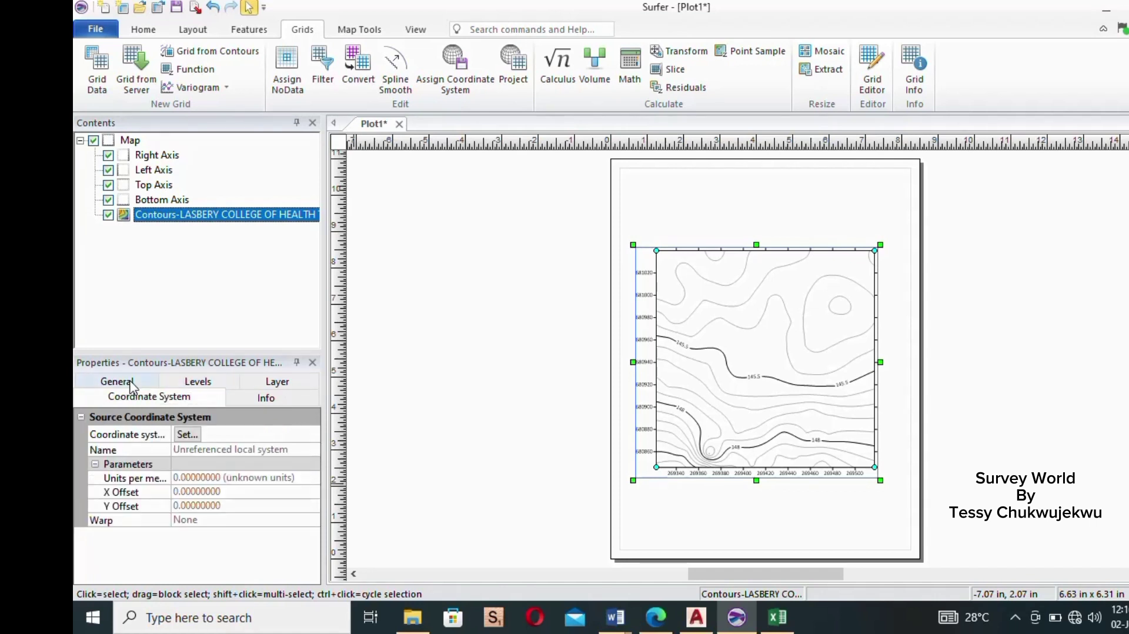
pyautogui.click(187, 435)
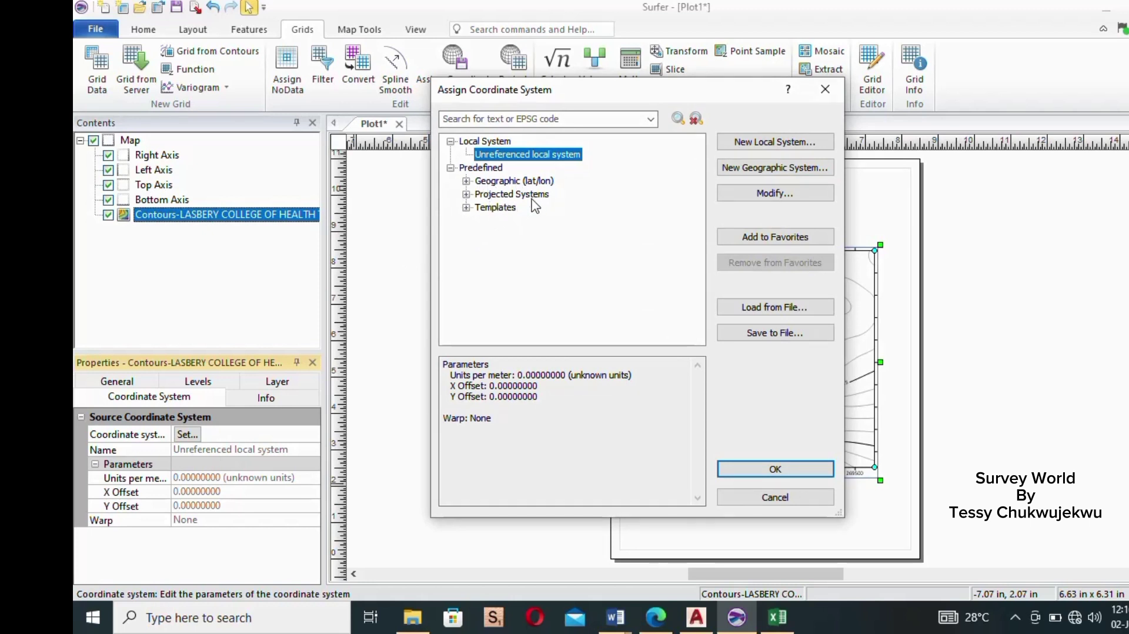
pyautogui.click(466, 194)
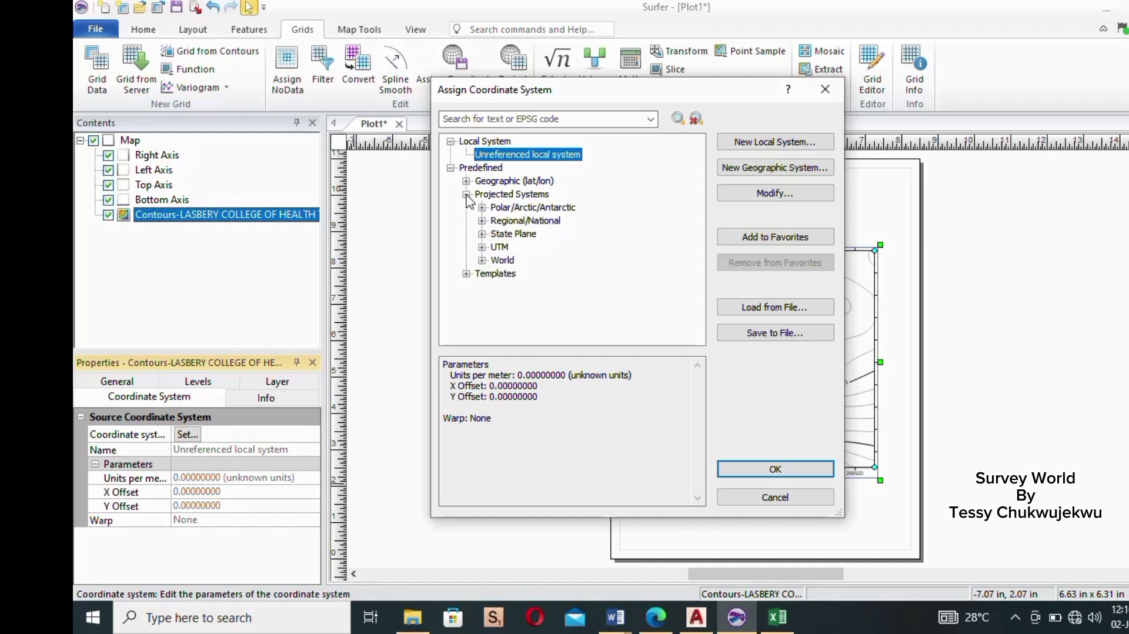
pyautogui.click(482, 246)
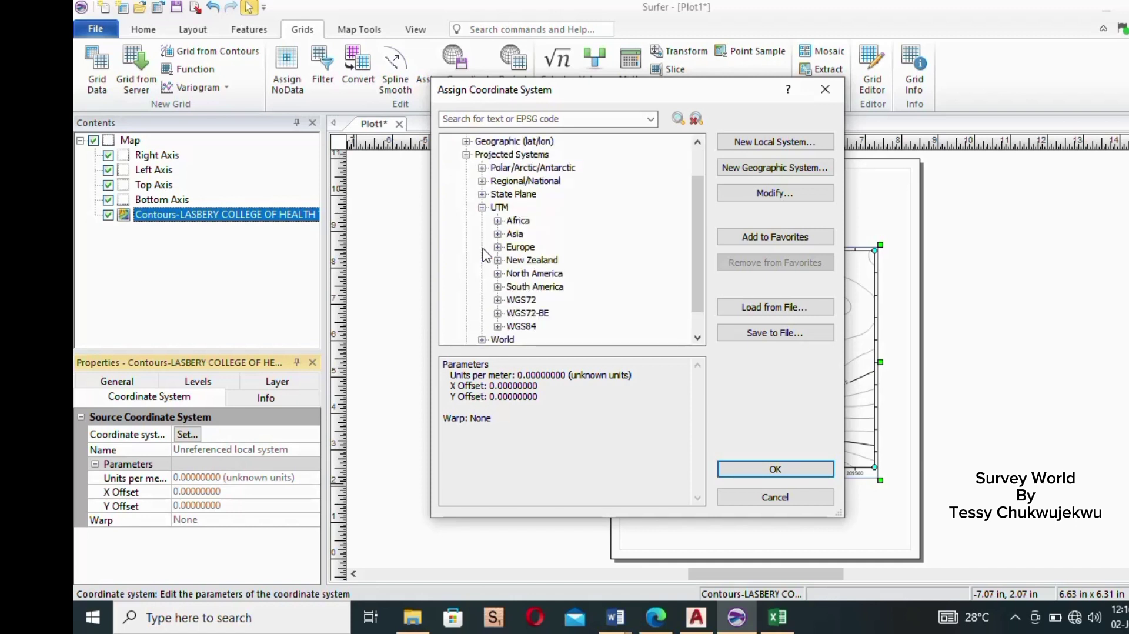
pyautogui.click(497, 221)
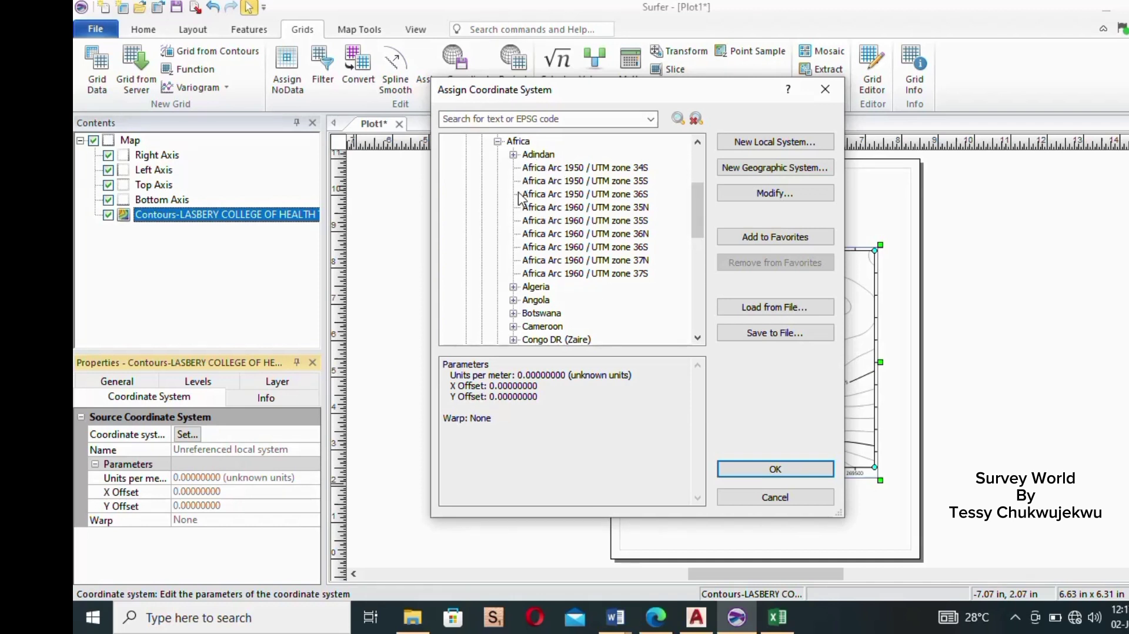
pyautogui.scroll(-5, 522, 263)
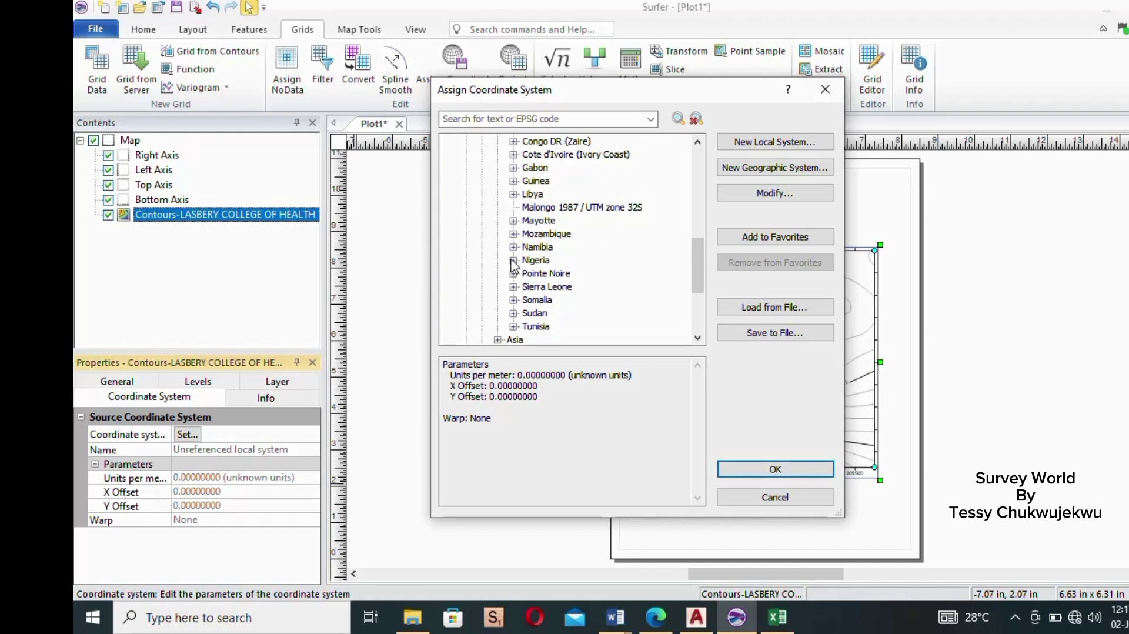
pyautogui.click(513, 260)
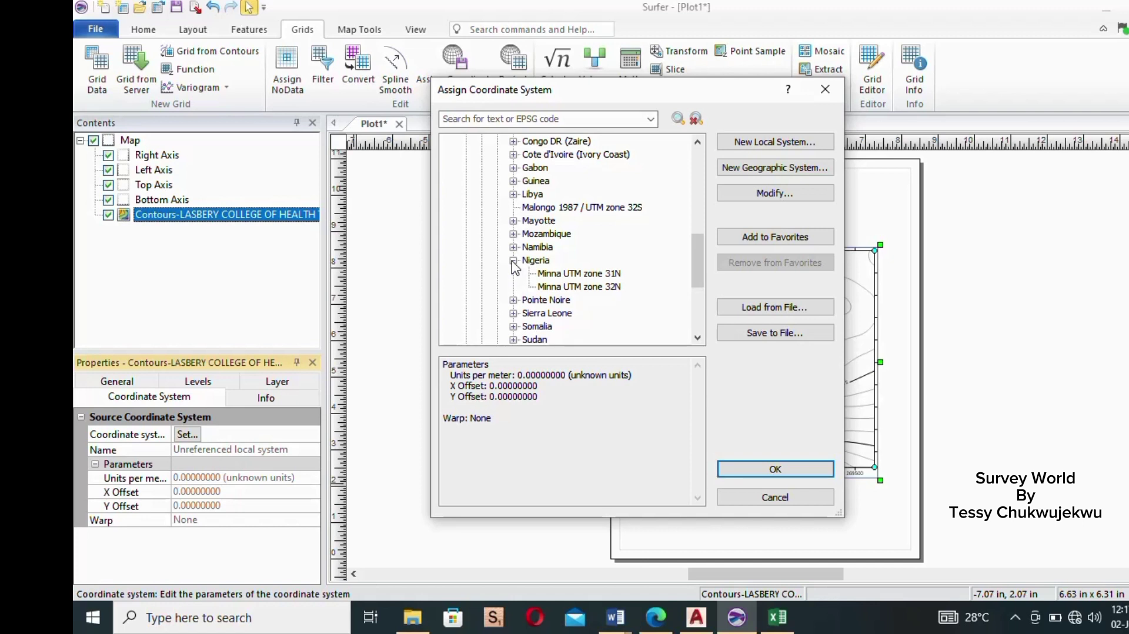
pyautogui.click(596, 288)
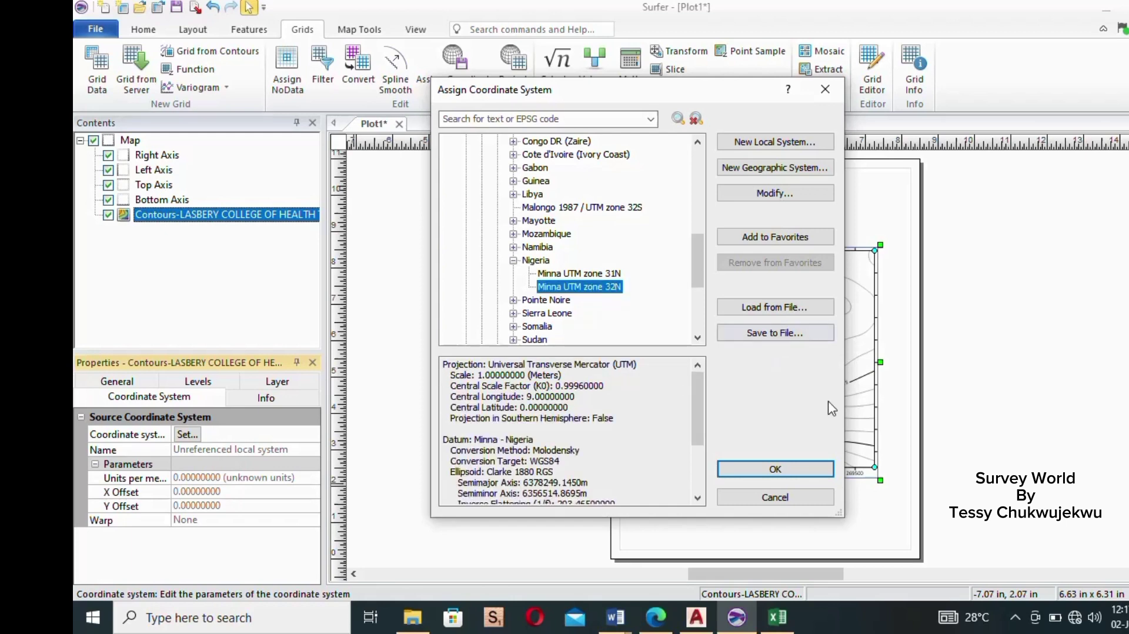
pyautogui.click(775, 468)
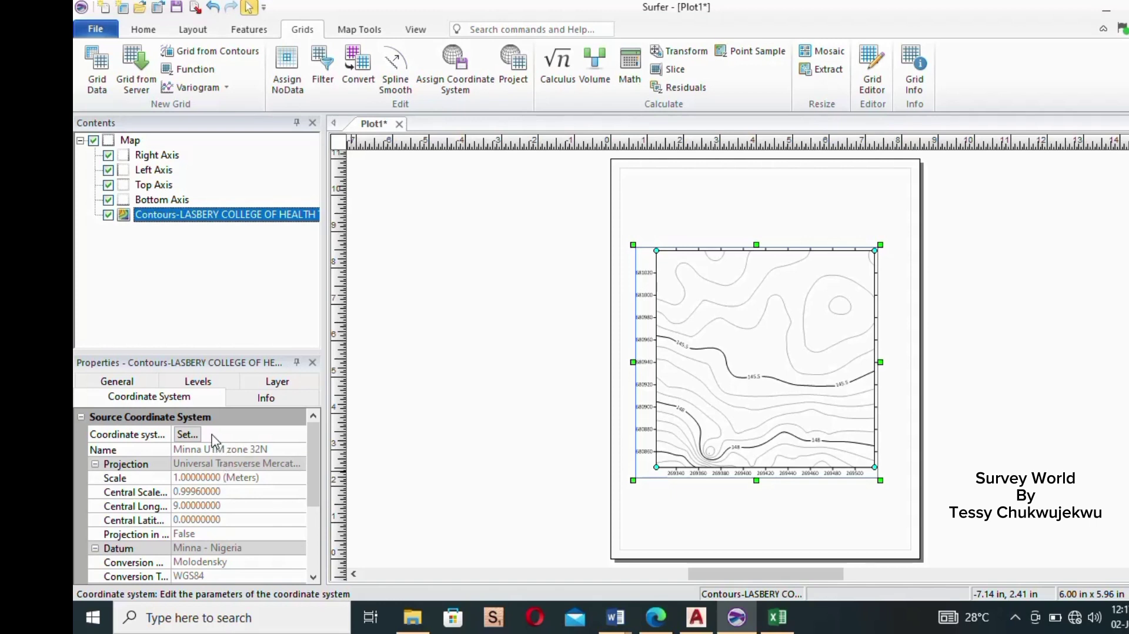
# Step: Set the contour layer's contour interval to 0.1
pyautogui.click(121, 383)
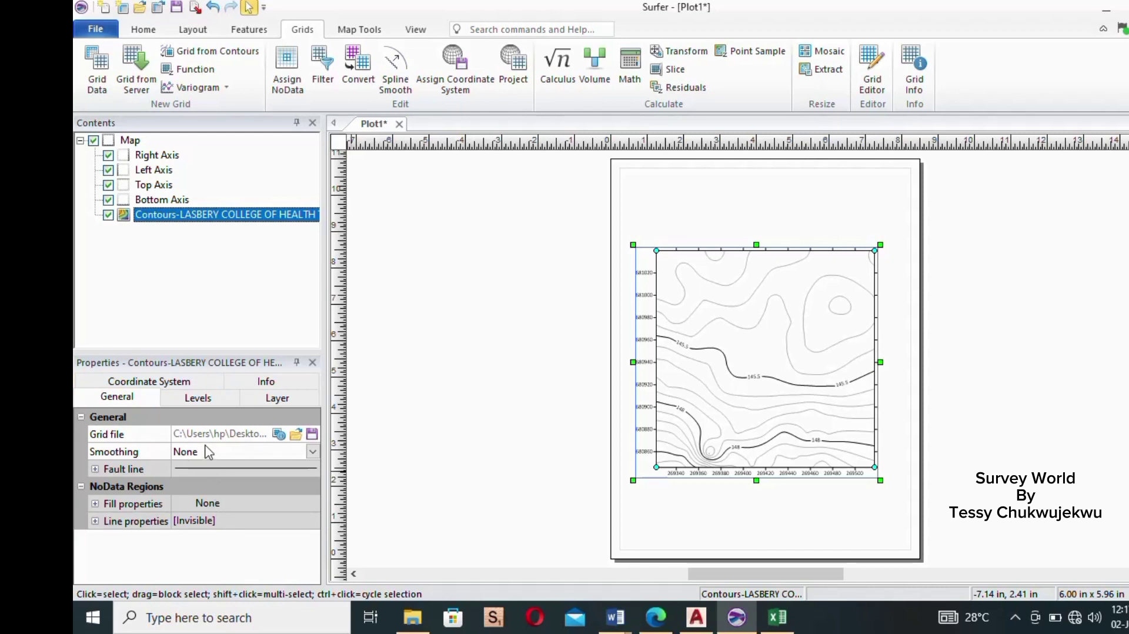
pyautogui.click(184, 400)
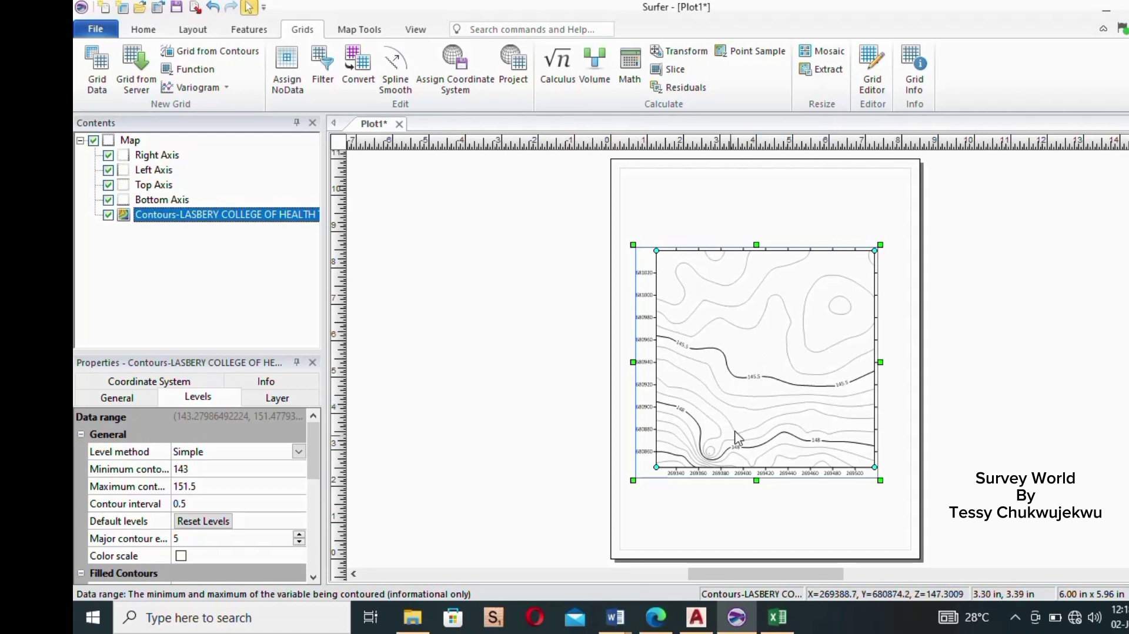
pyautogui.click(179, 504)
pyautogui.click(187, 504)
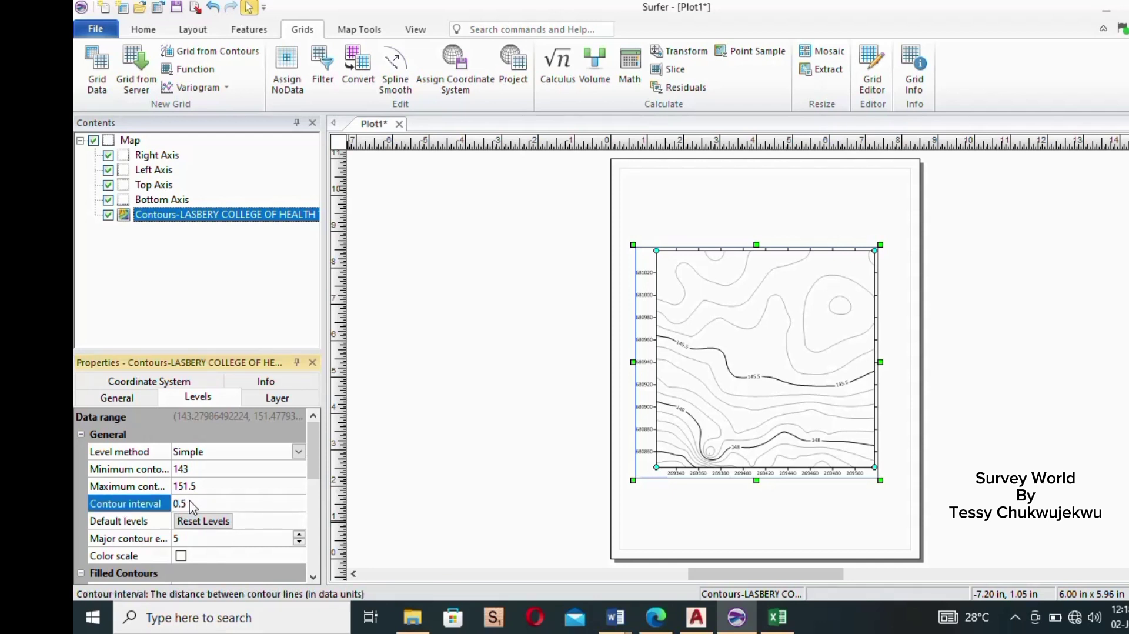
pyautogui.press('BackSpace')
pyautogui.write('1')
pyautogui.press('Return')
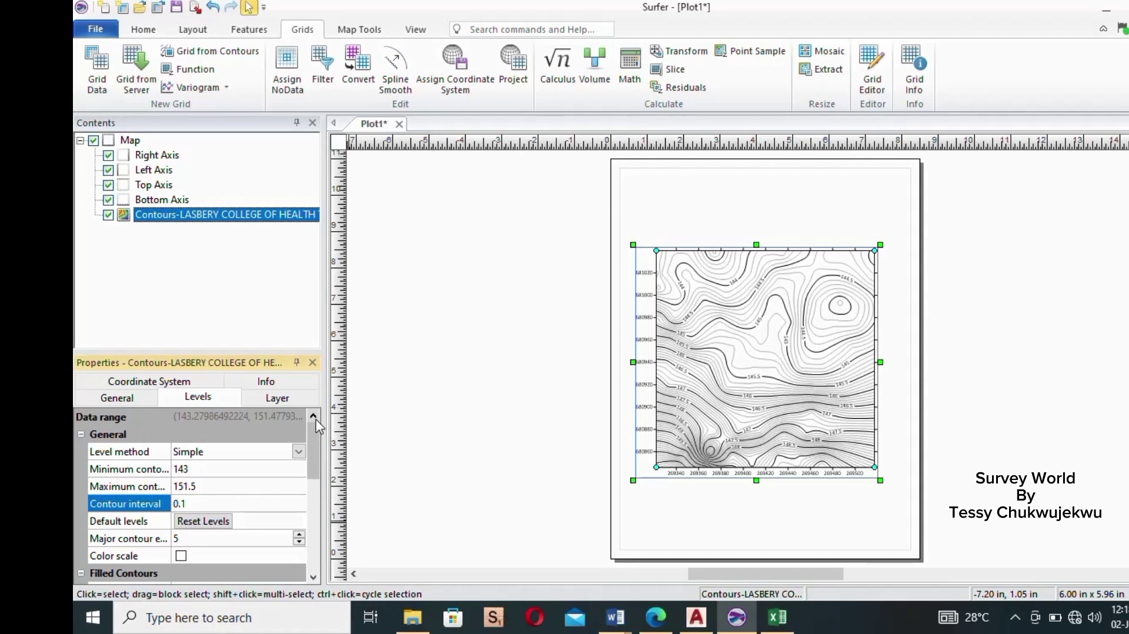
# Step: Review the contour layer's fill, major and minor contour and label settings, plus its opacity, attribute and general properties
pyautogui.scroll(-2, 233, 501)
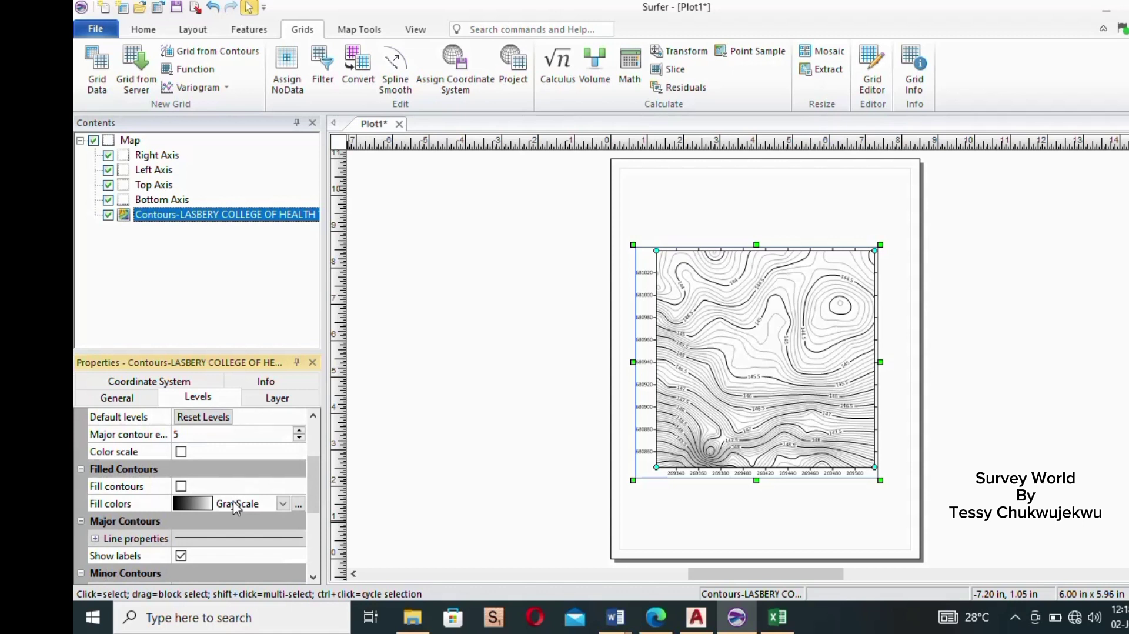
pyautogui.scroll(-3, 224, 449)
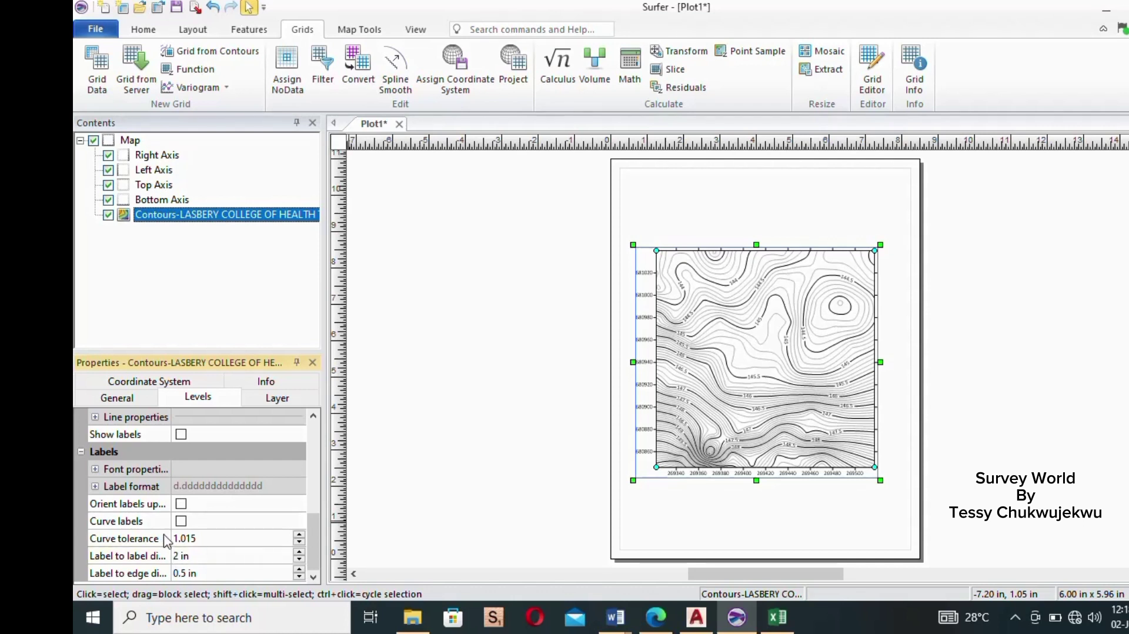
pyautogui.scroll(2, 213, 547)
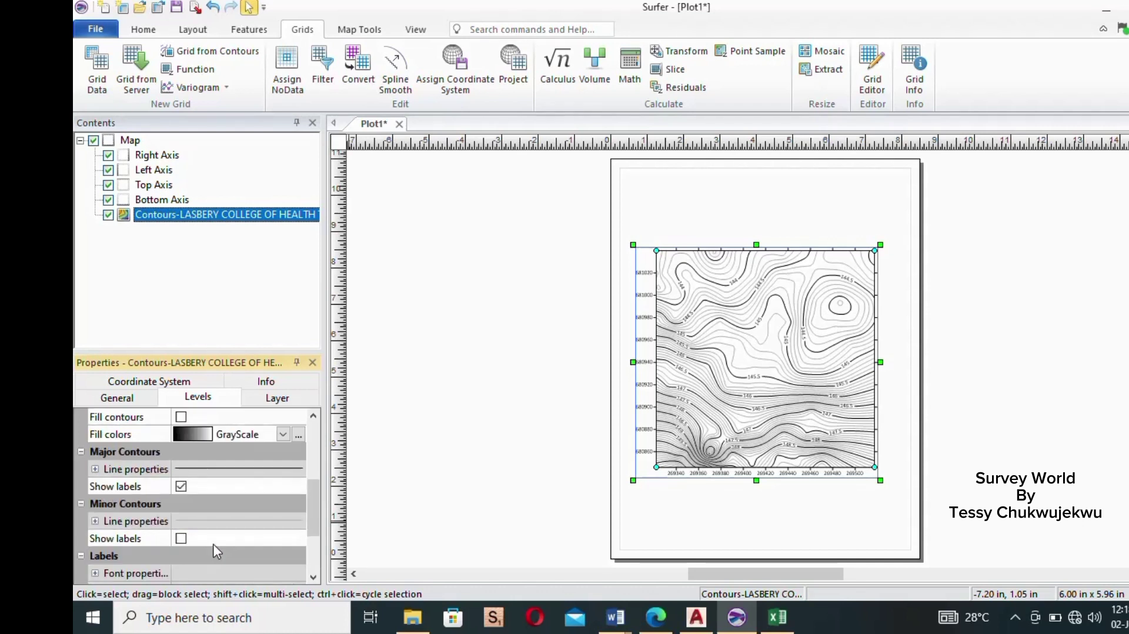
pyautogui.scroll(5, 215, 541)
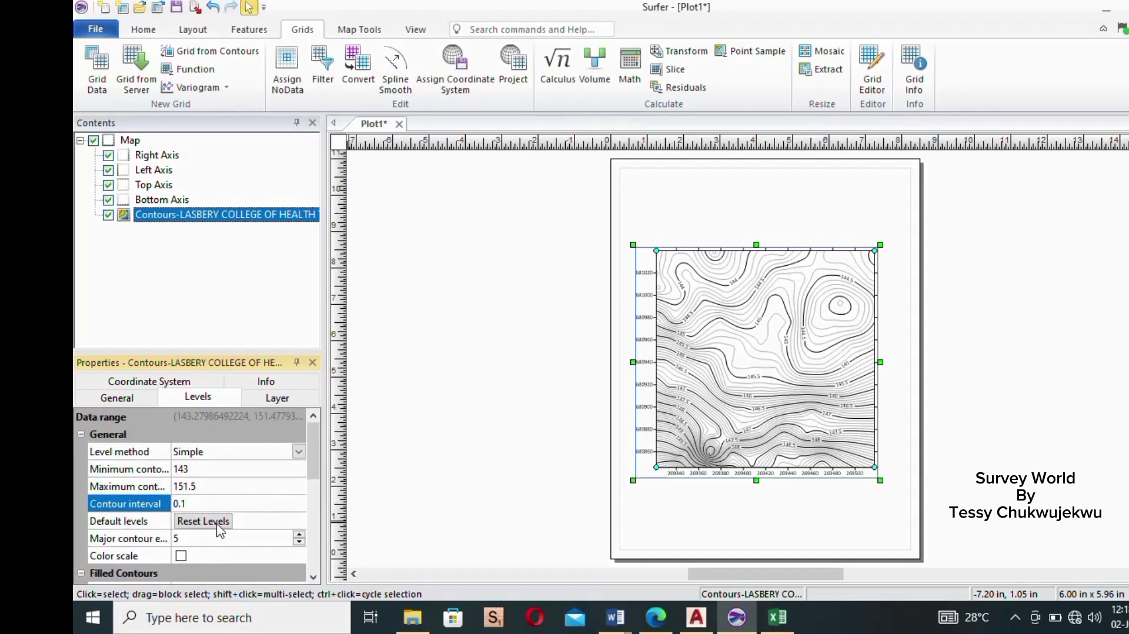
pyautogui.click(279, 398)
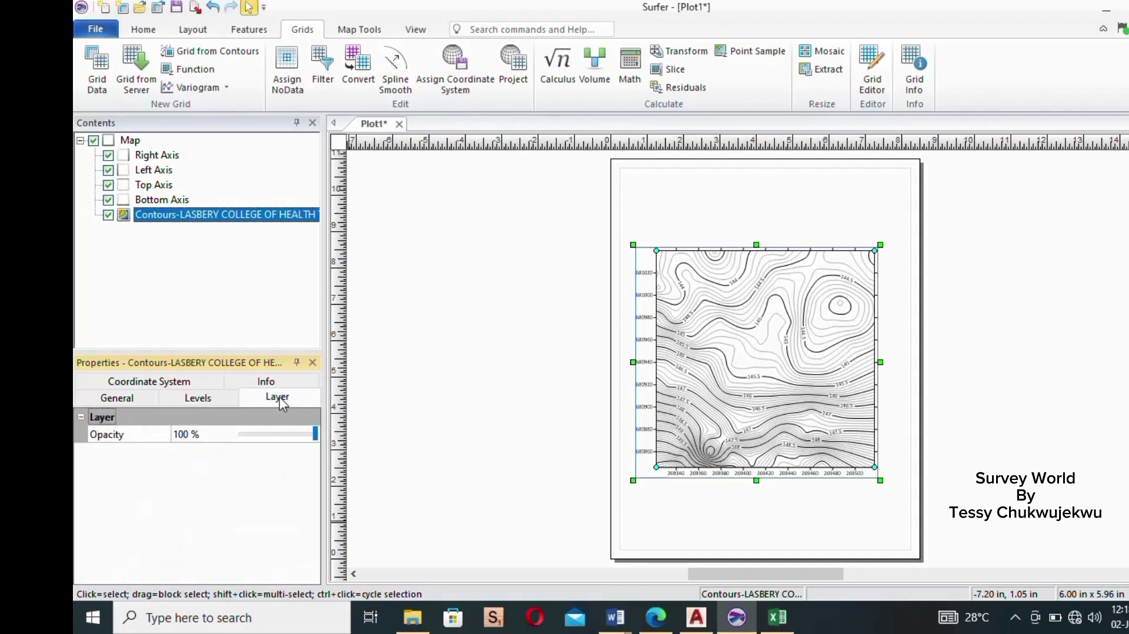
pyautogui.click(268, 382)
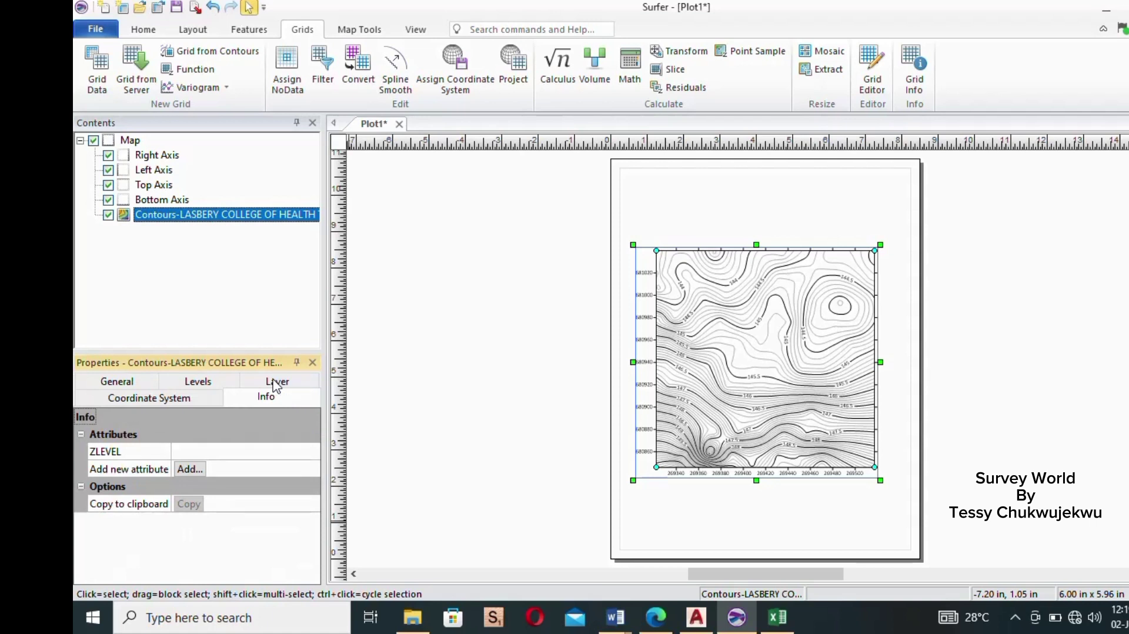
pyautogui.click(108, 385)
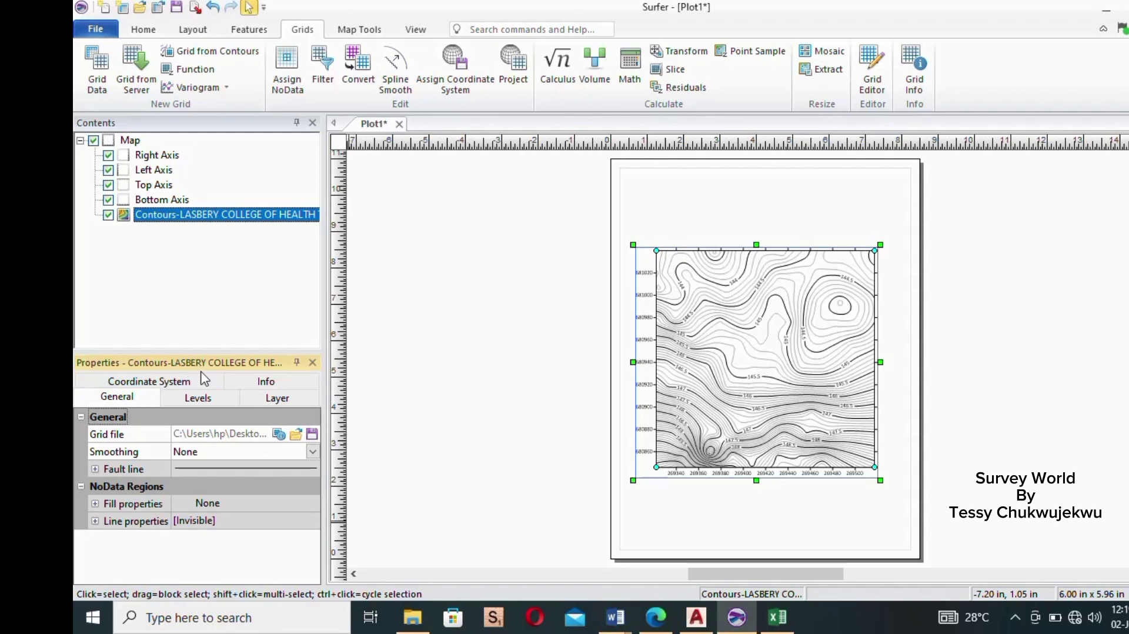
# Step: Inspect the left axis's general and label properties on the map, and clear the selection
pyautogui.click(708, 221)
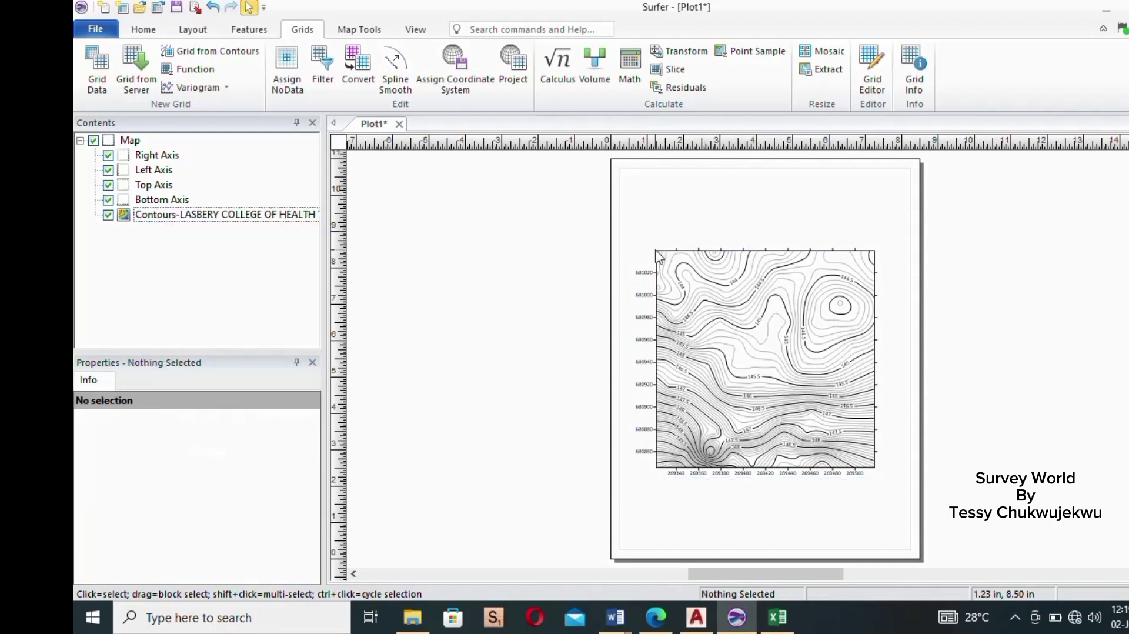
pyautogui.click(656, 253)
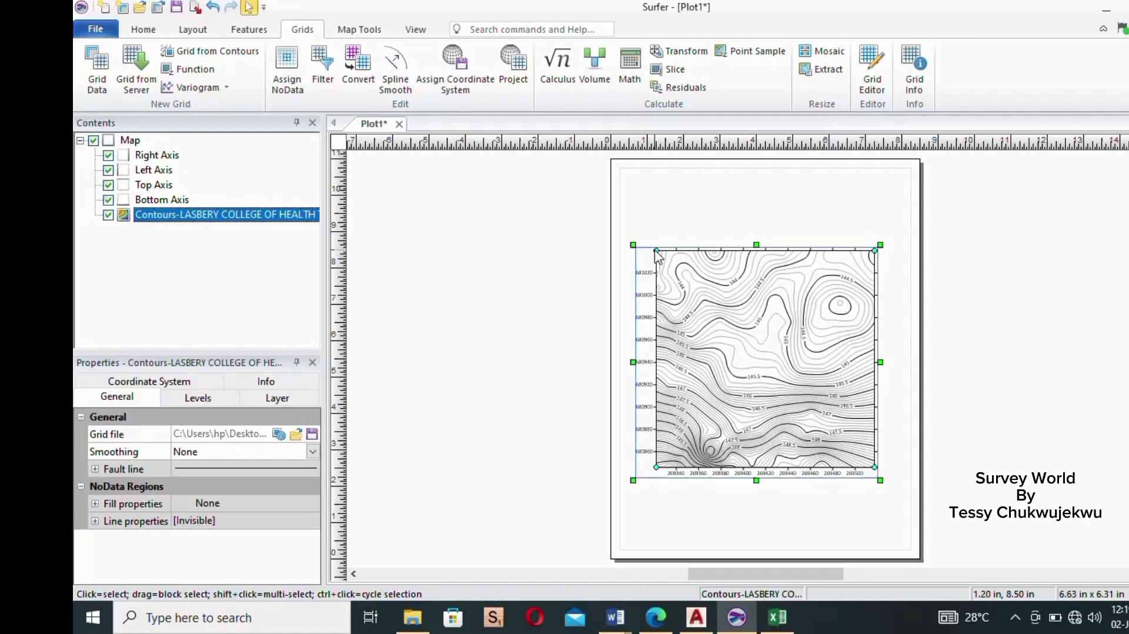
pyautogui.click(683, 218)
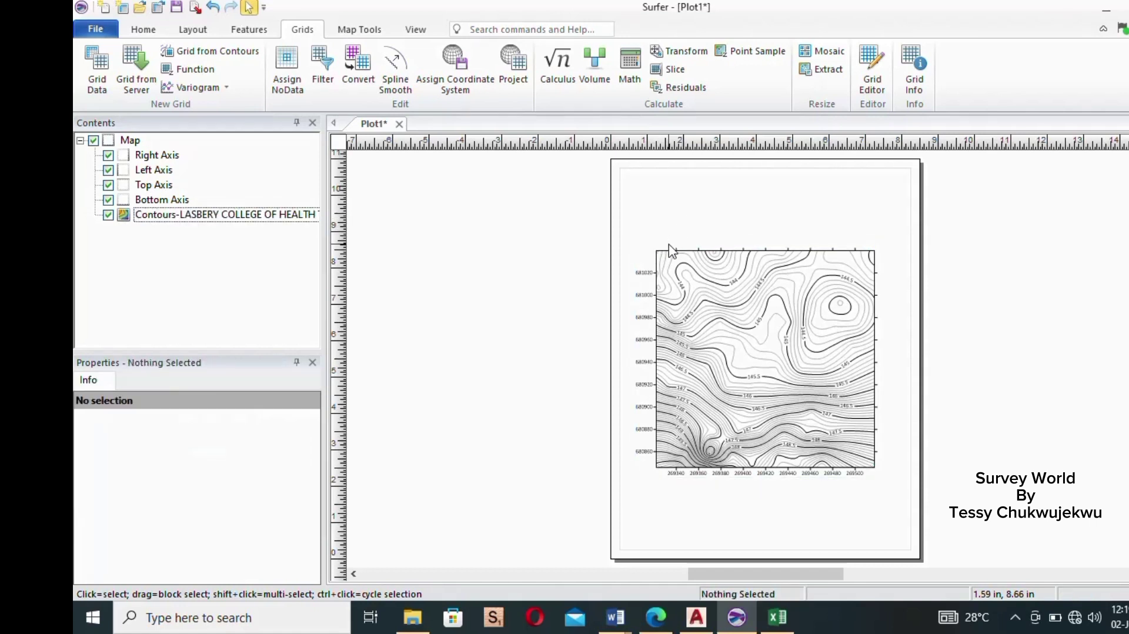
pyautogui.click(652, 278)
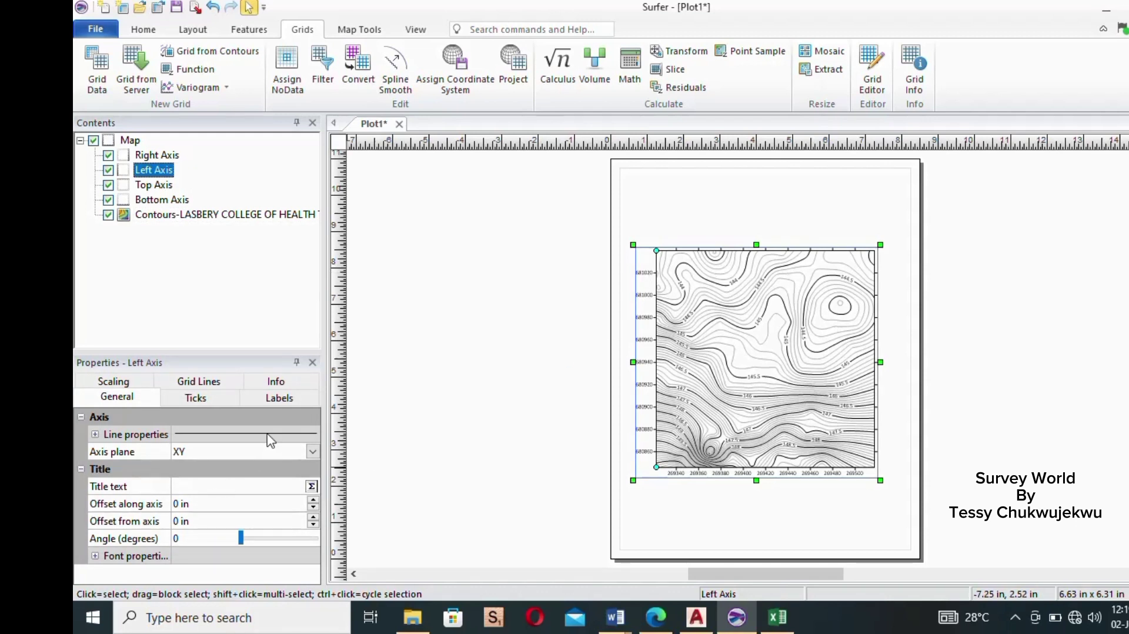
pyautogui.click(271, 404)
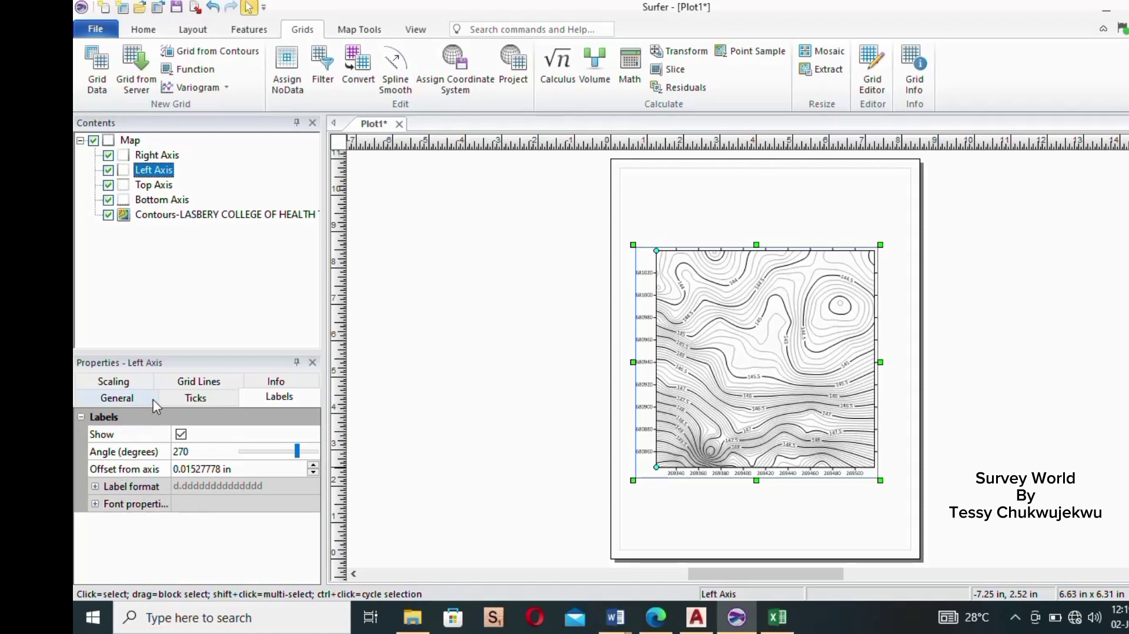
pyautogui.click(688, 203)
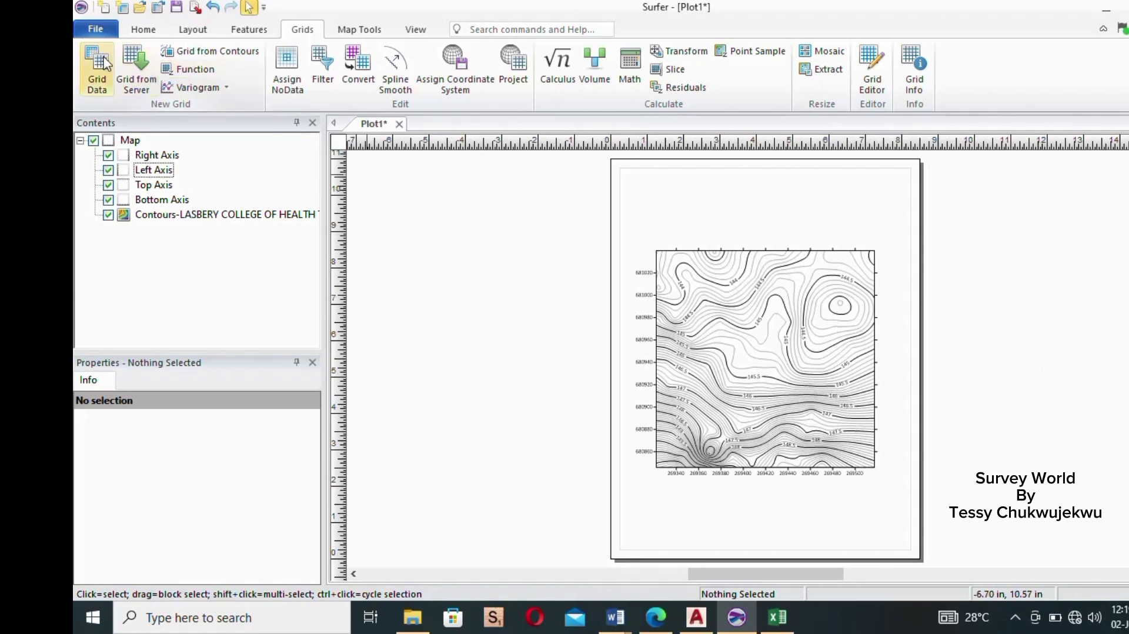
pyautogui.click(96, 29)
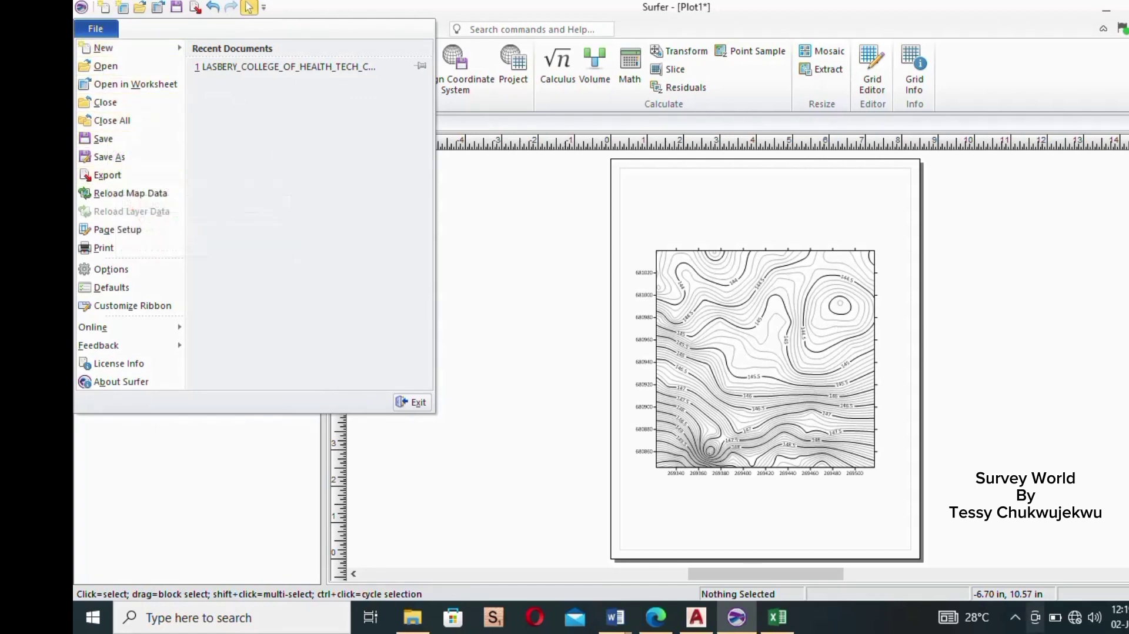
pyautogui.click(1015, 617)
pyautogui.click(1031, 584)
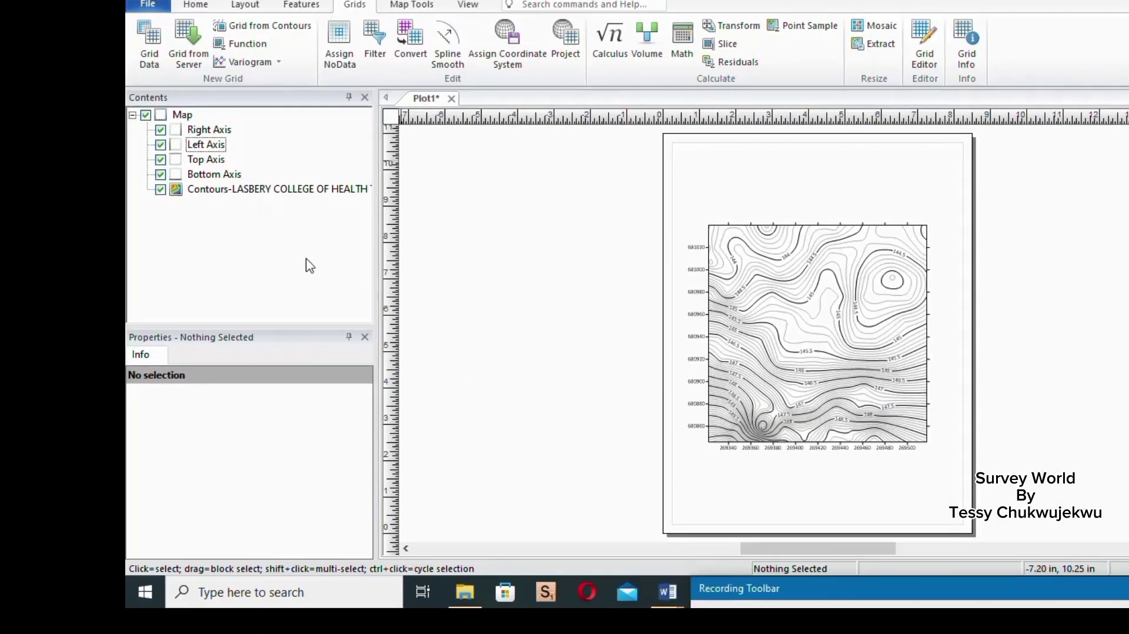
# Step: Export the map to the Desktop as an AutoCAD DXF drawing named LASBERRY CONTOUR 2, accepting the scaling and AutoCAD 2007 format options
pyautogui.click(147, 4)
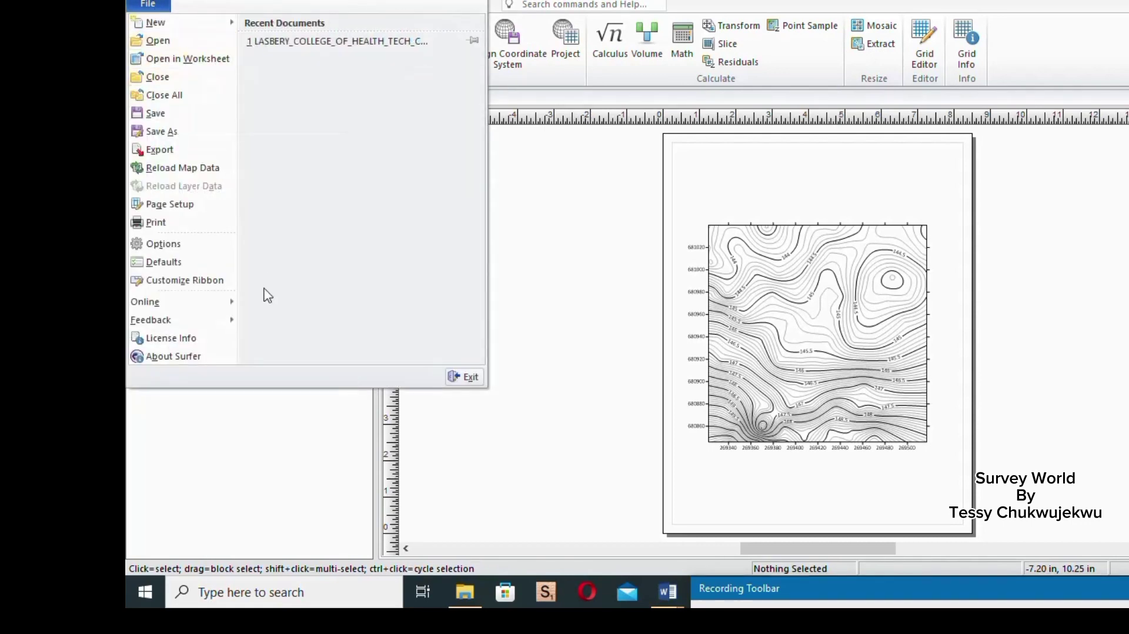
pyautogui.click(168, 151)
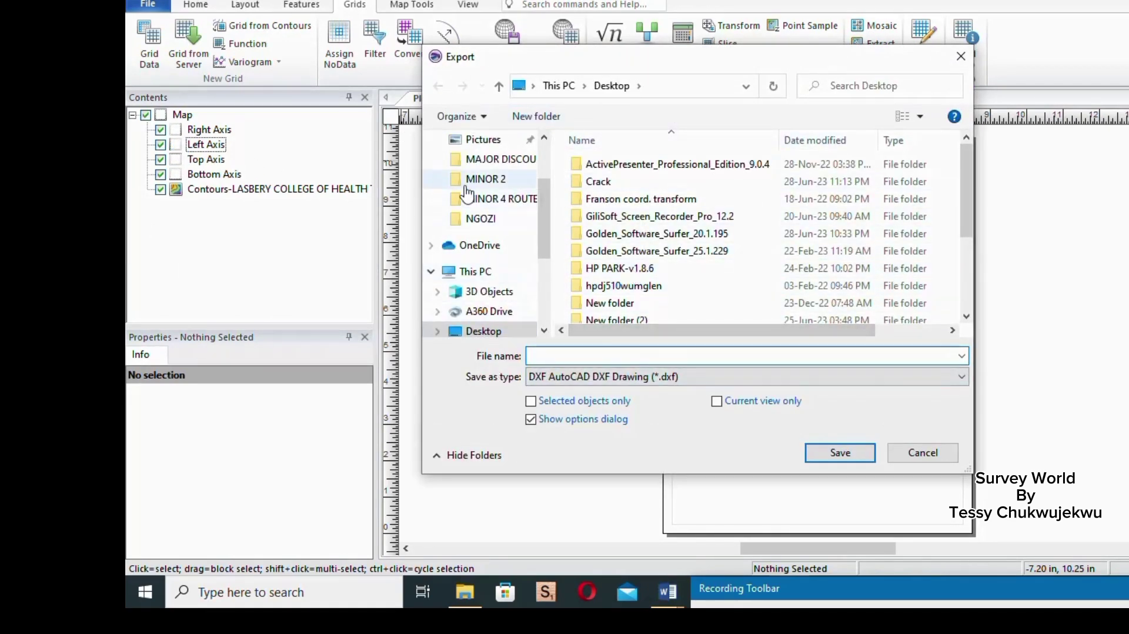
pyautogui.scroll(3, 497, 268)
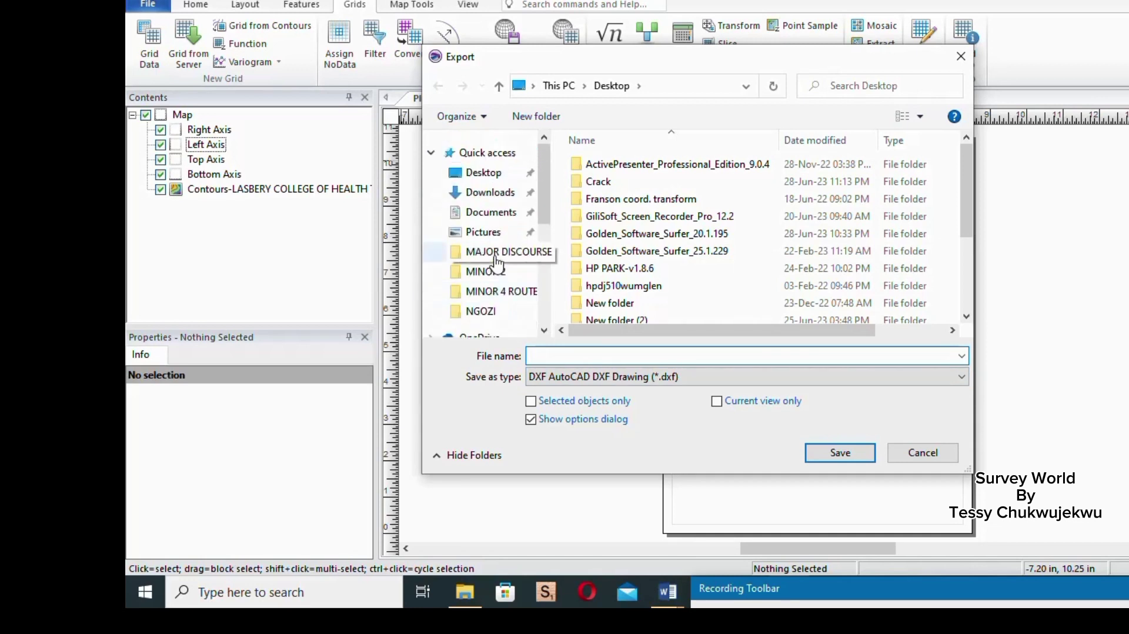
pyautogui.click(485, 177)
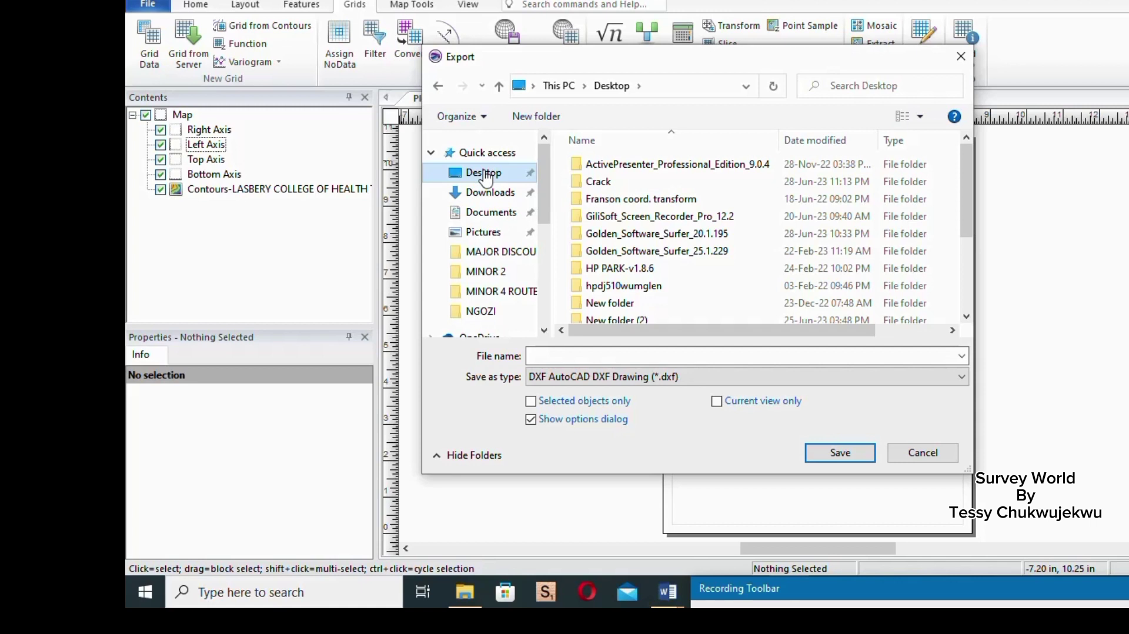
pyautogui.click(684, 355)
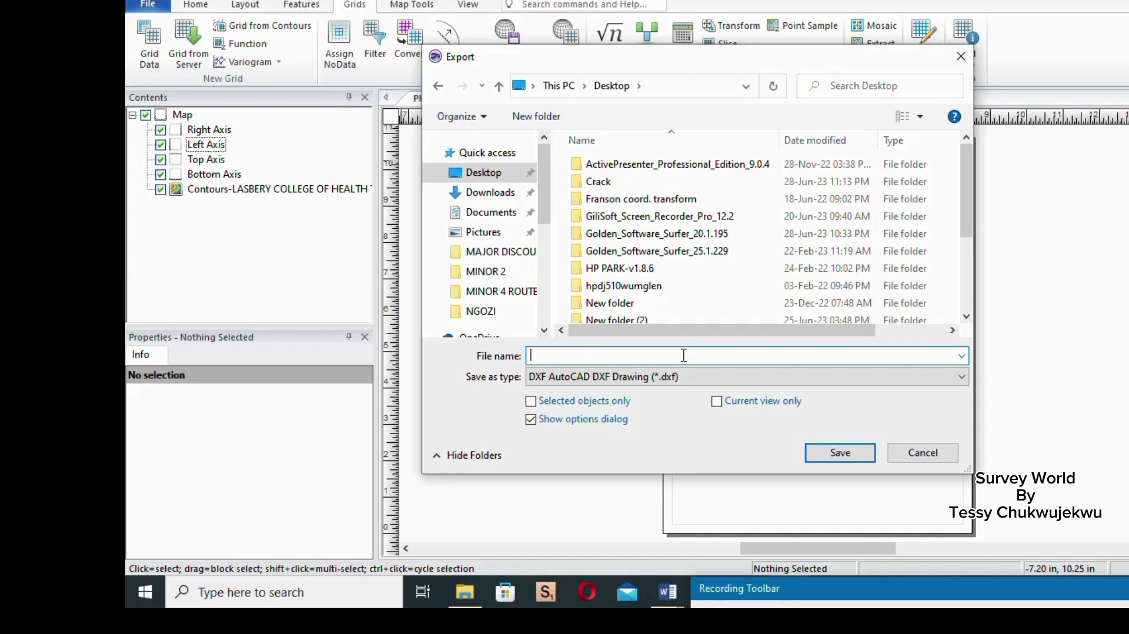
pyautogui.write('LAS')
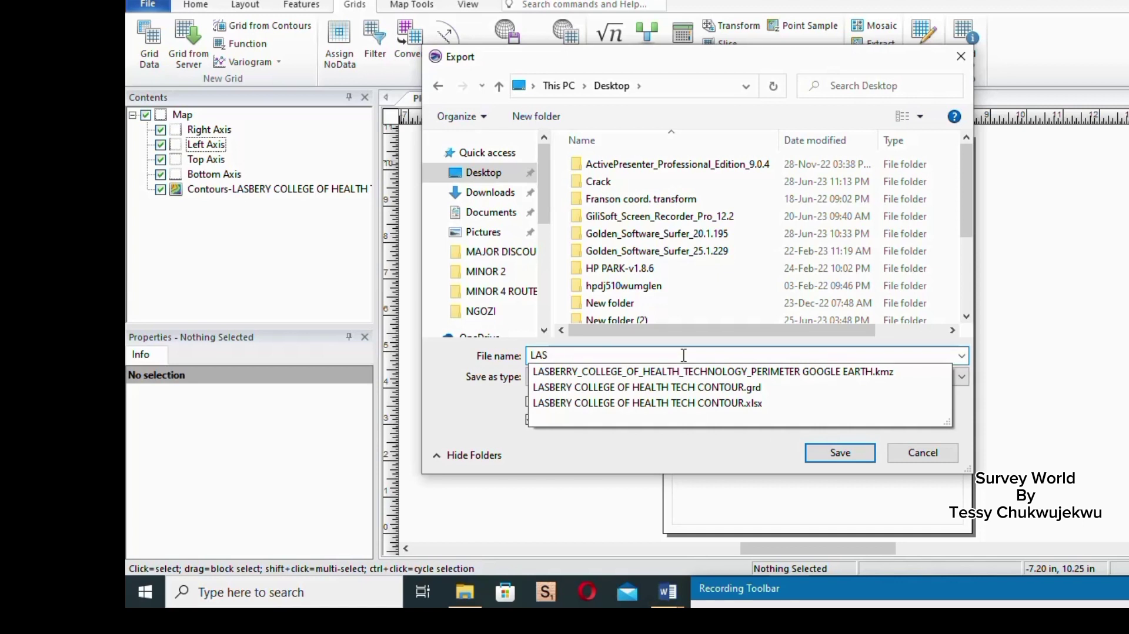
pyautogui.write('BERRY CONTOUR 2')
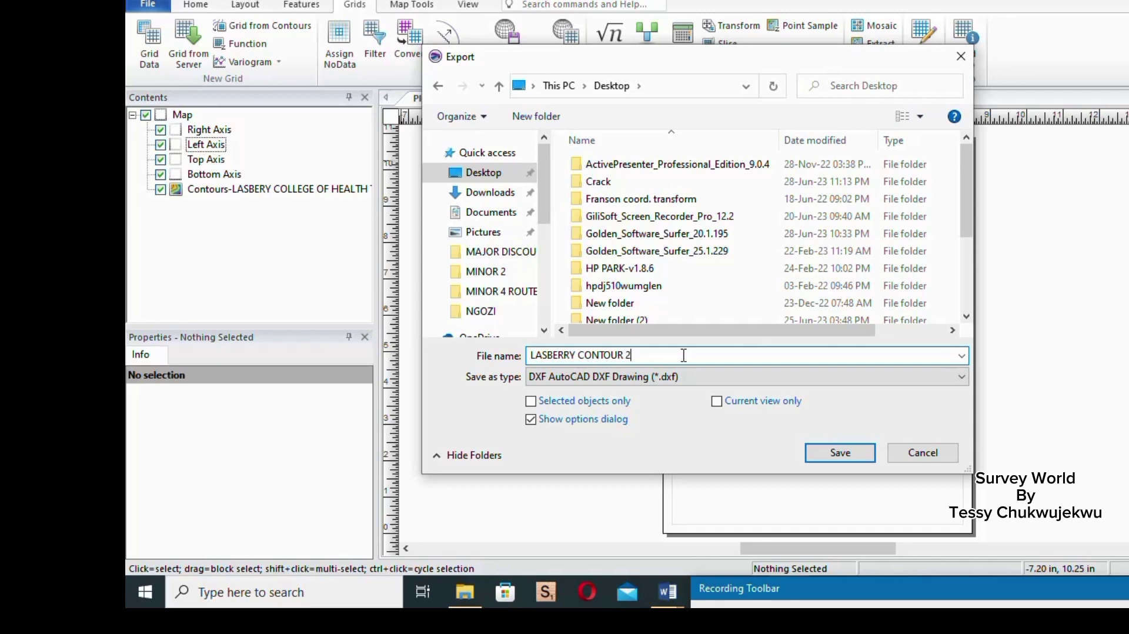
pyautogui.click(839, 461)
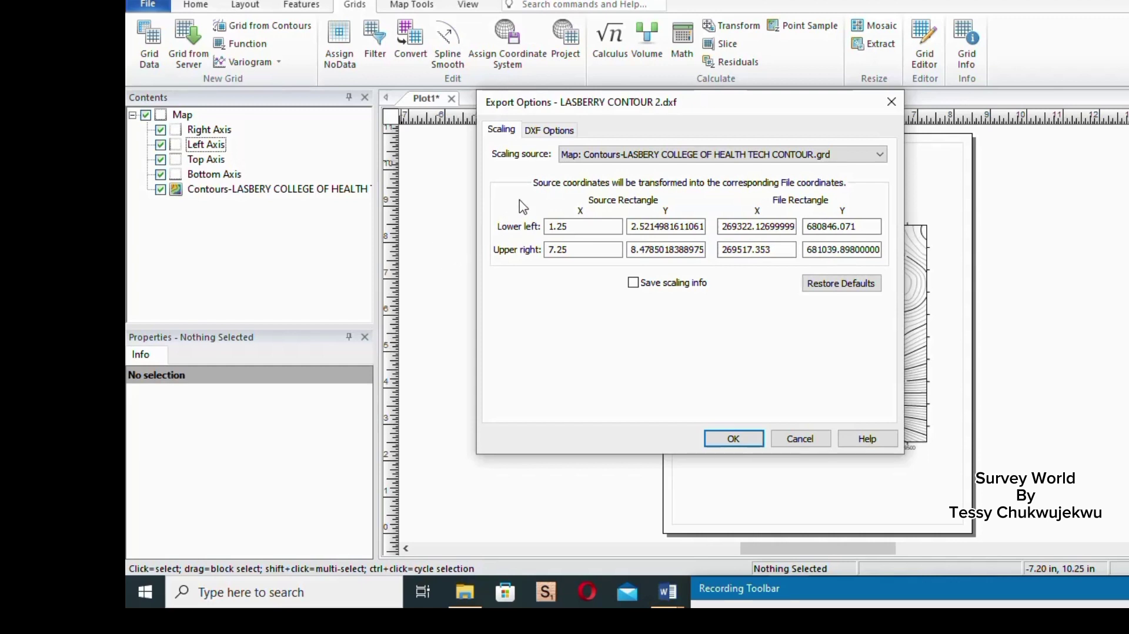
pyautogui.click(550, 131)
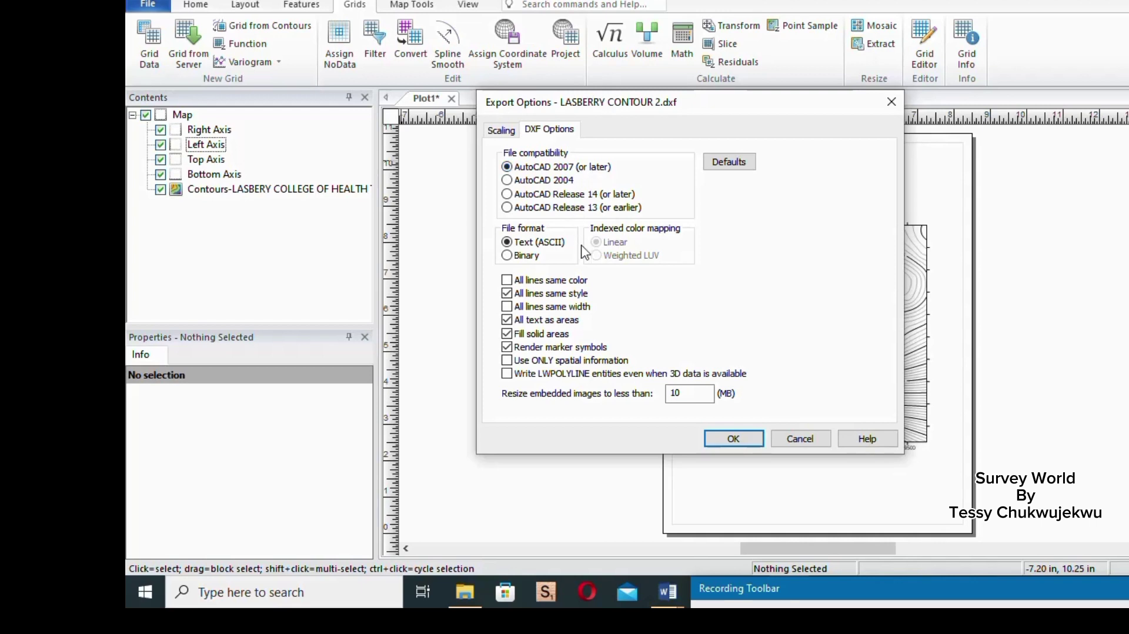
pyautogui.click(733, 439)
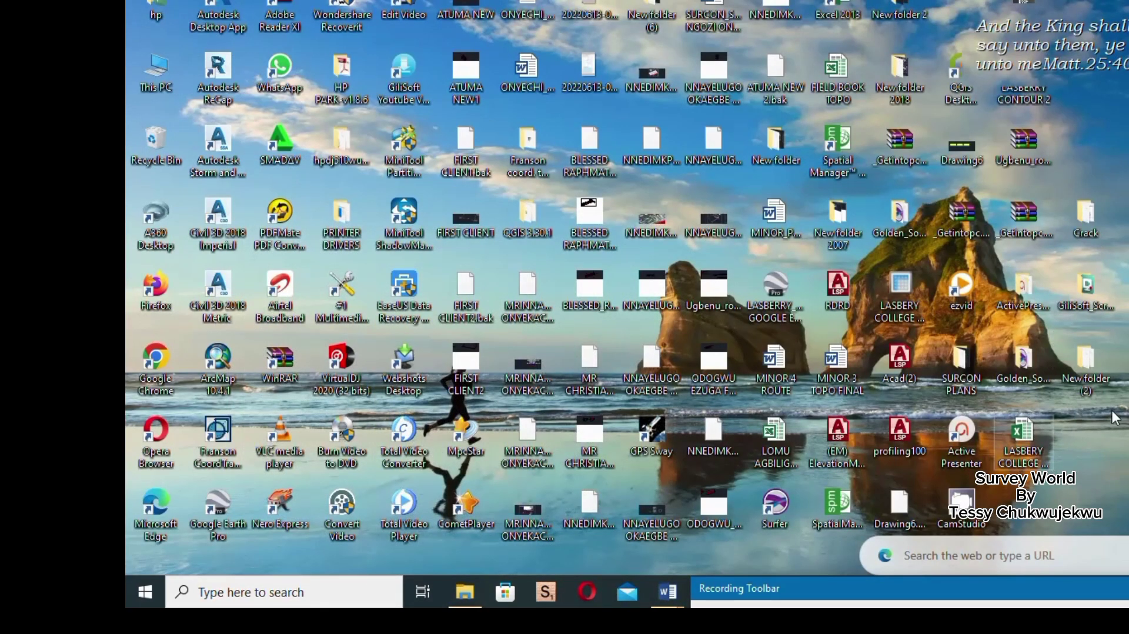
# Step: Open the exported LASBERRY CONTOUR 2 drawing from the desktop in AutoCAD and zoom to its extents
pyautogui.moveTo(1044, 30); pyautogui.dragTo(1041, 269)
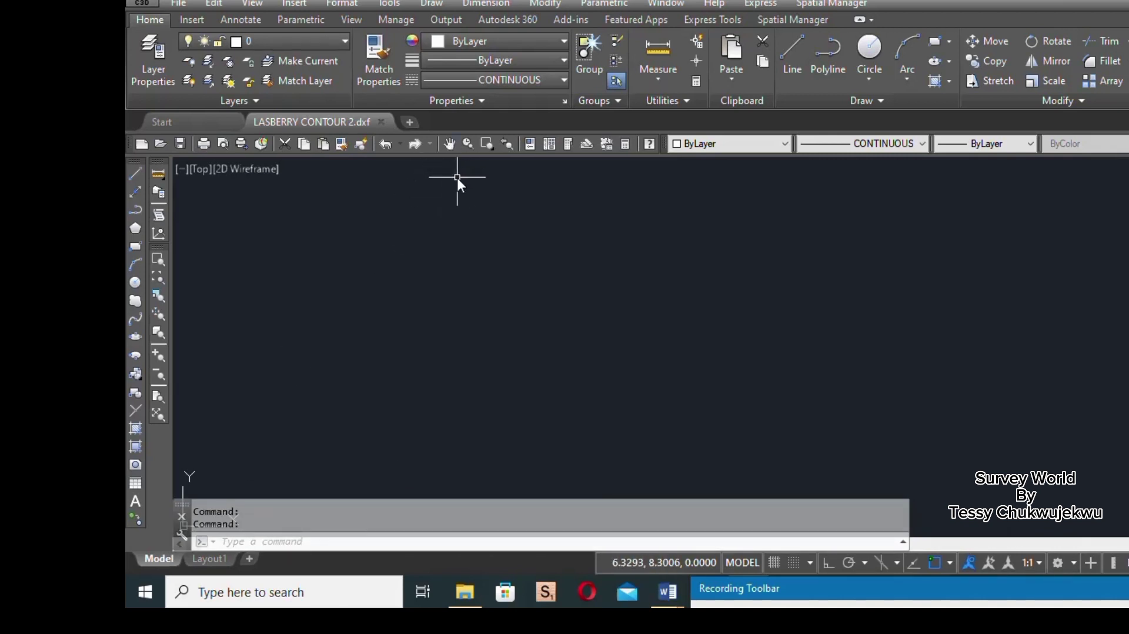
pyautogui.click(450, 143)
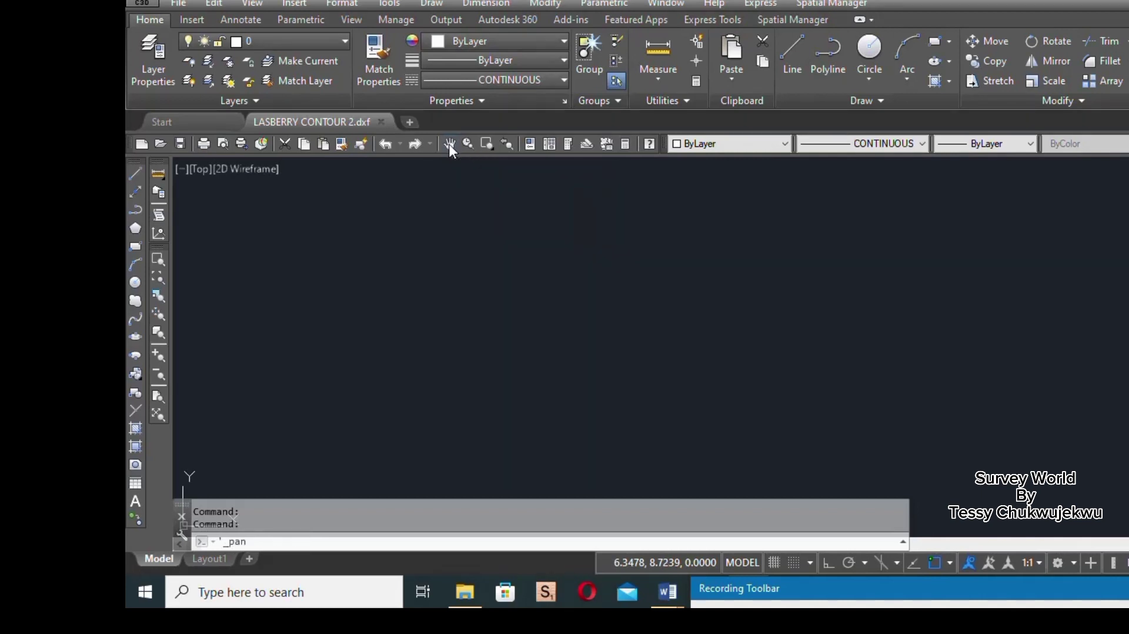
pyautogui.rightClick(485, 278)
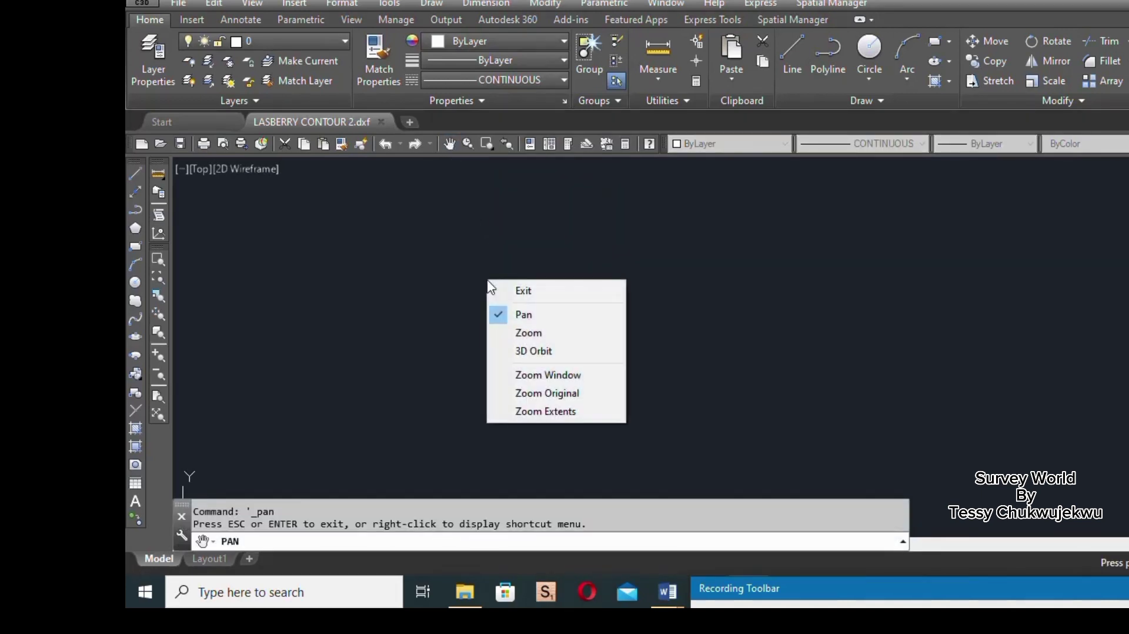
pyautogui.click(561, 413)
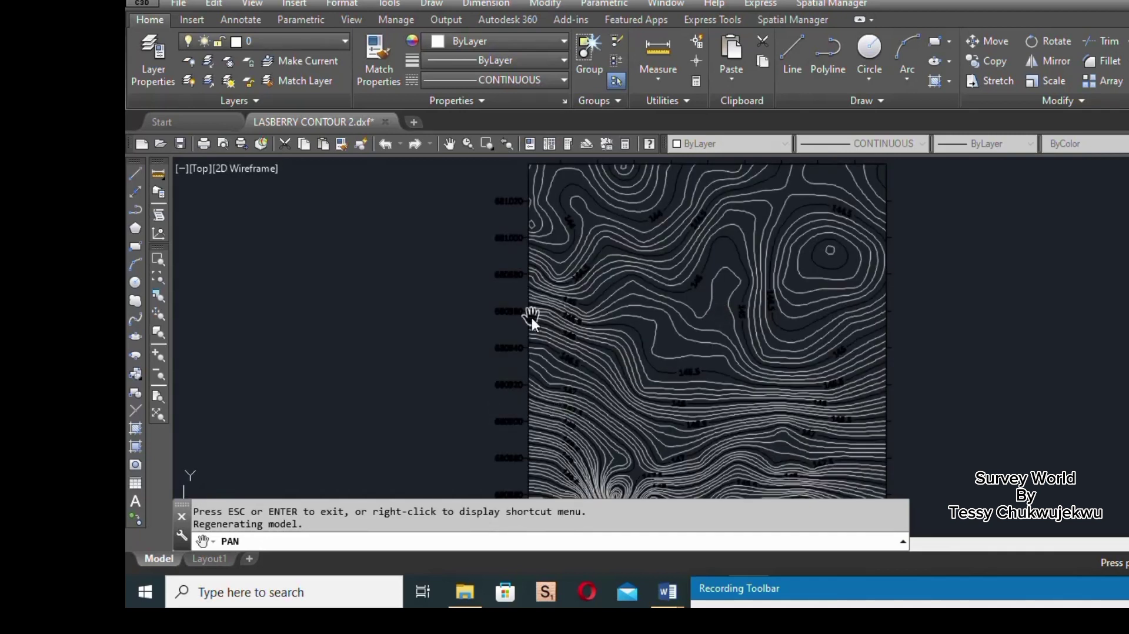
pyautogui.scroll(-2, 532, 318)
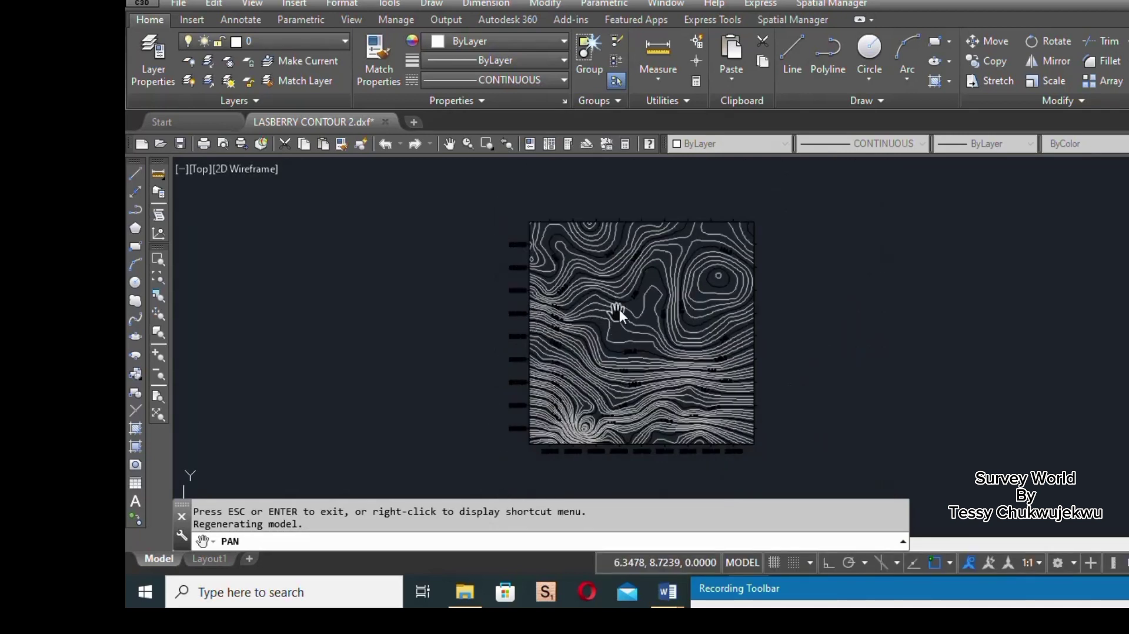
pyautogui.rightClick(815, 228)
pyautogui.click(848, 238)
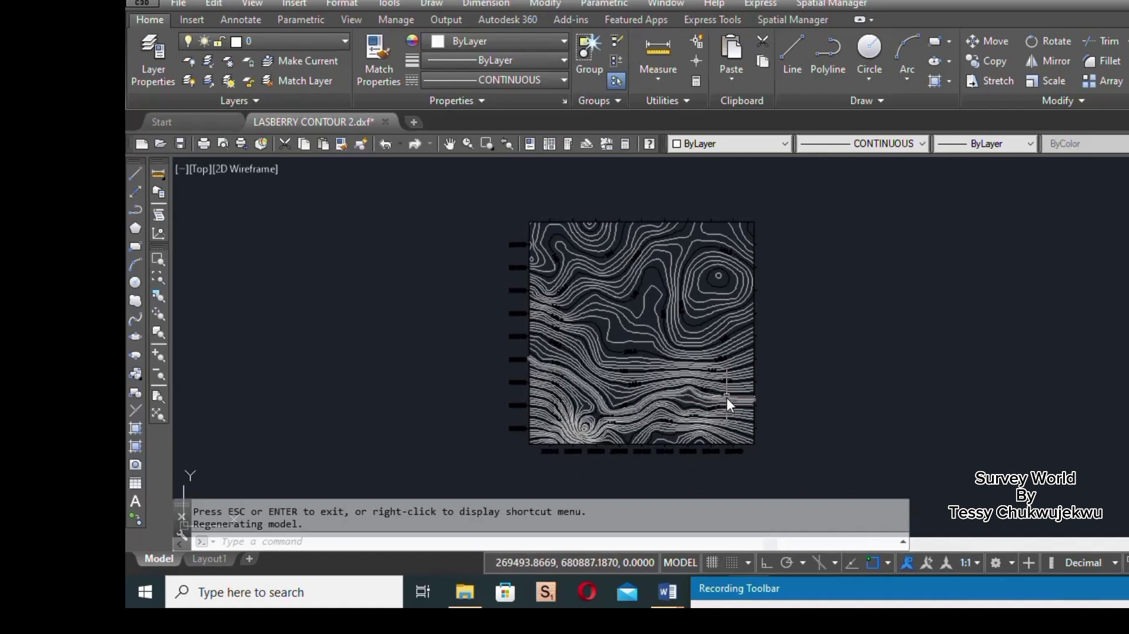
# Step: Change the colour of the whole contour drawing, including its labels and axes, to Color 23, and clear the selection
pyautogui.moveTo(726, 397)
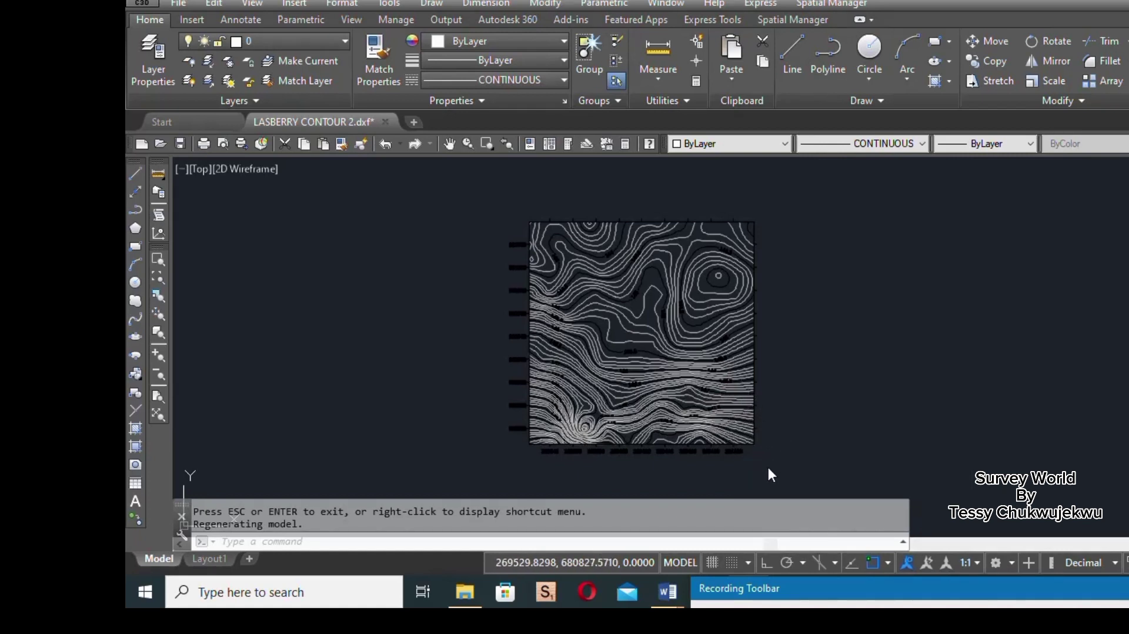
pyautogui.click(767, 465)
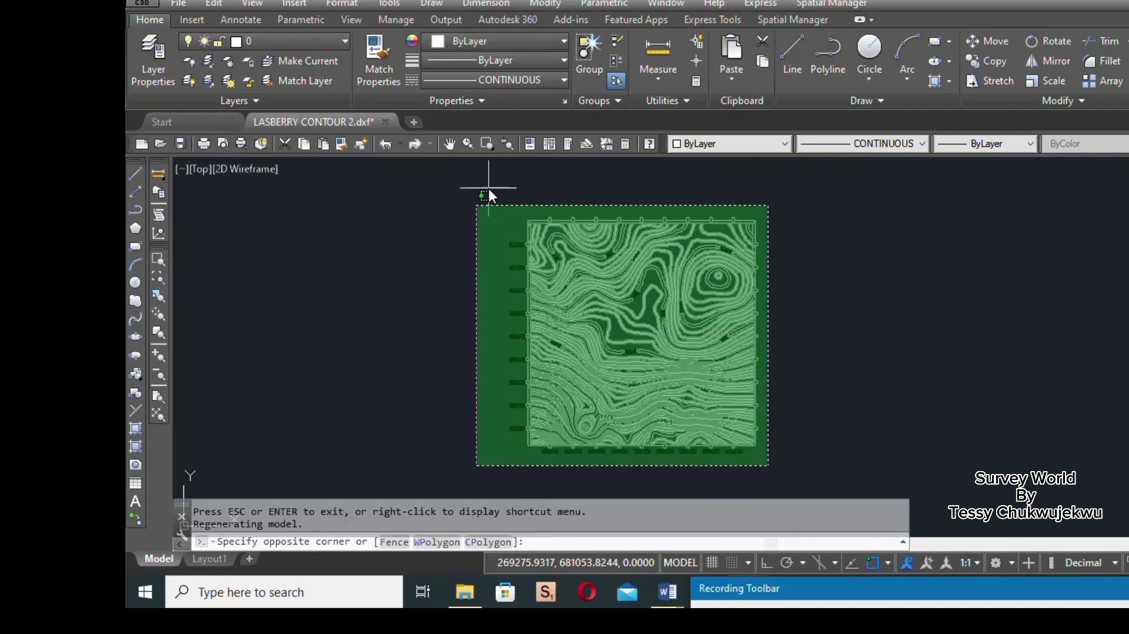
pyautogui.click(488, 189)
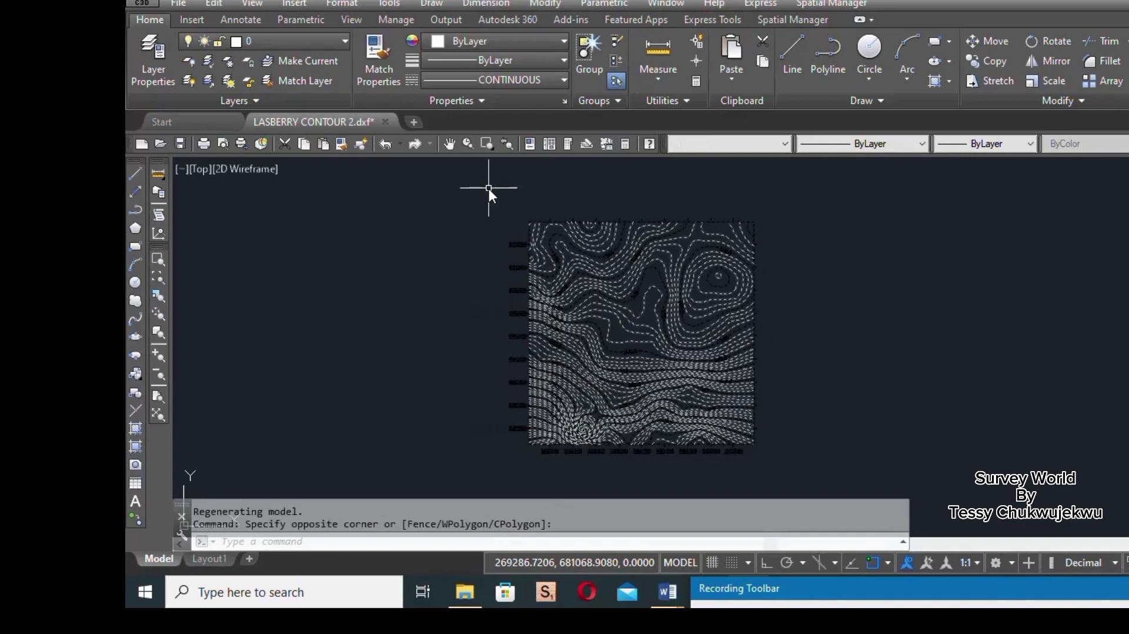
pyautogui.click(736, 143)
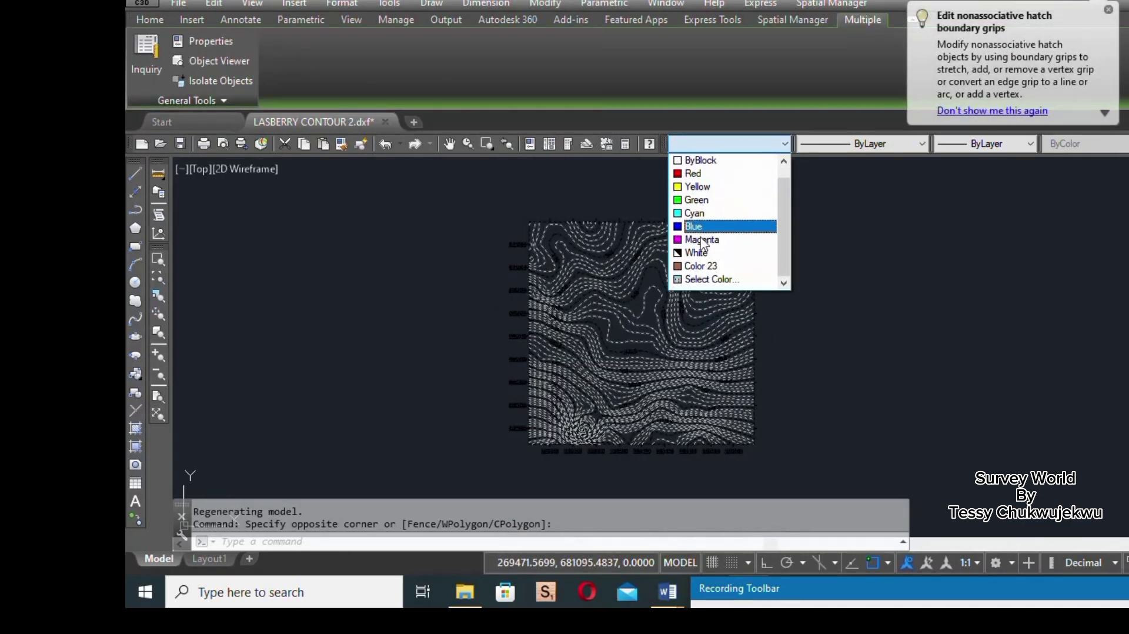
pyautogui.click(702, 268)
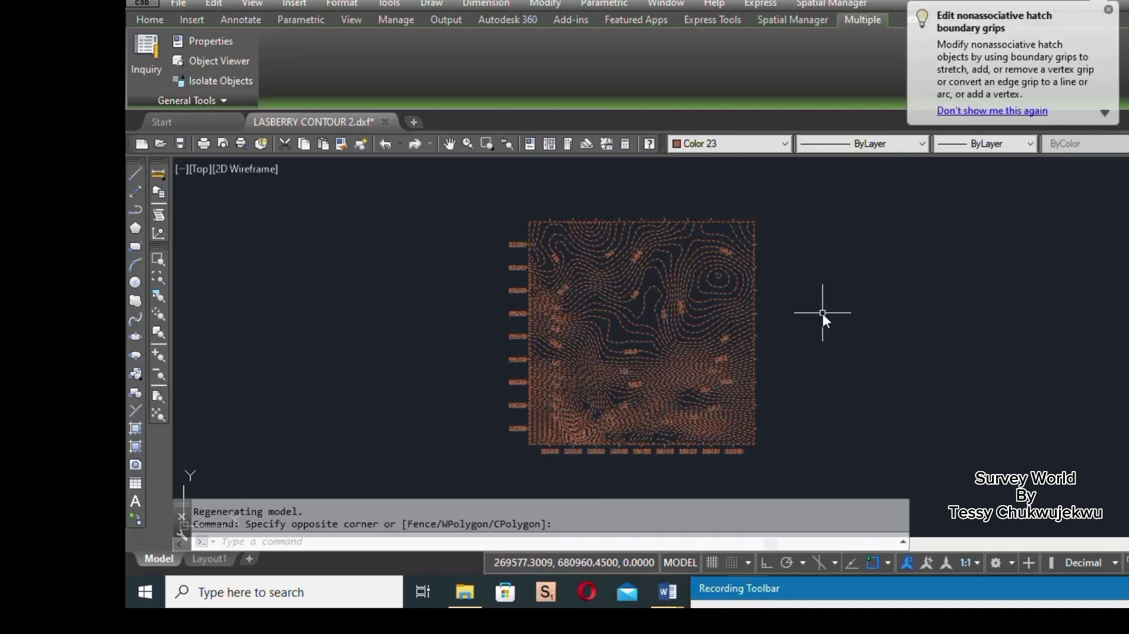
pyautogui.press('Escape')
pyautogui.press('Escape')
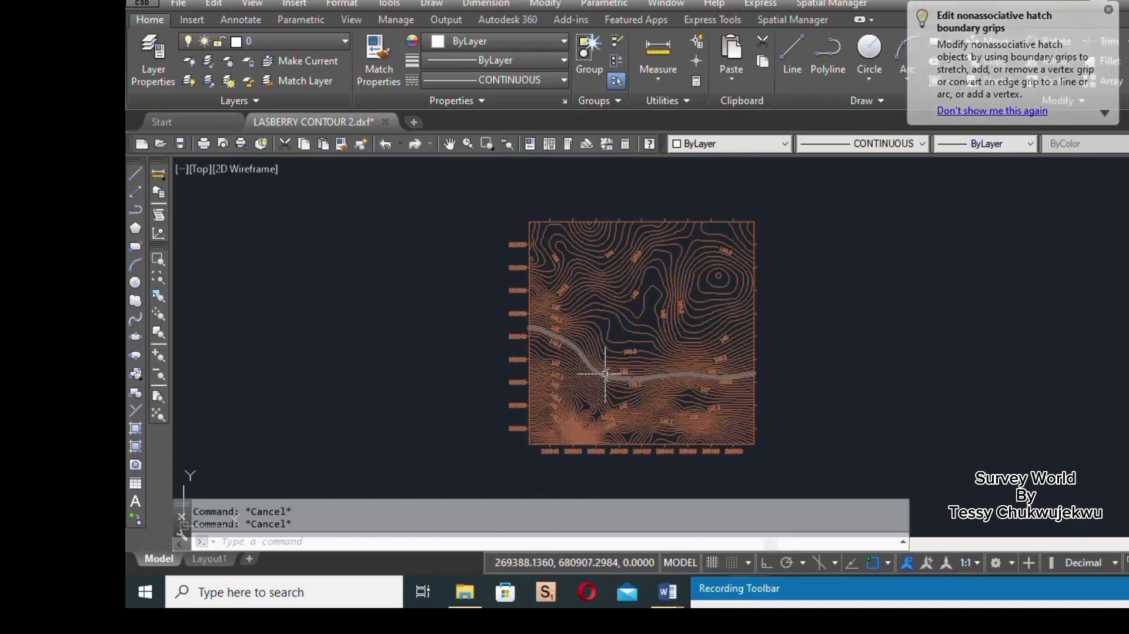
# Step: Examine the contour lines and elevation labels up close and across the whole map
pyautogui.scroll(2, 604, 372)
pyautogui.scroll(5, 531, 254)
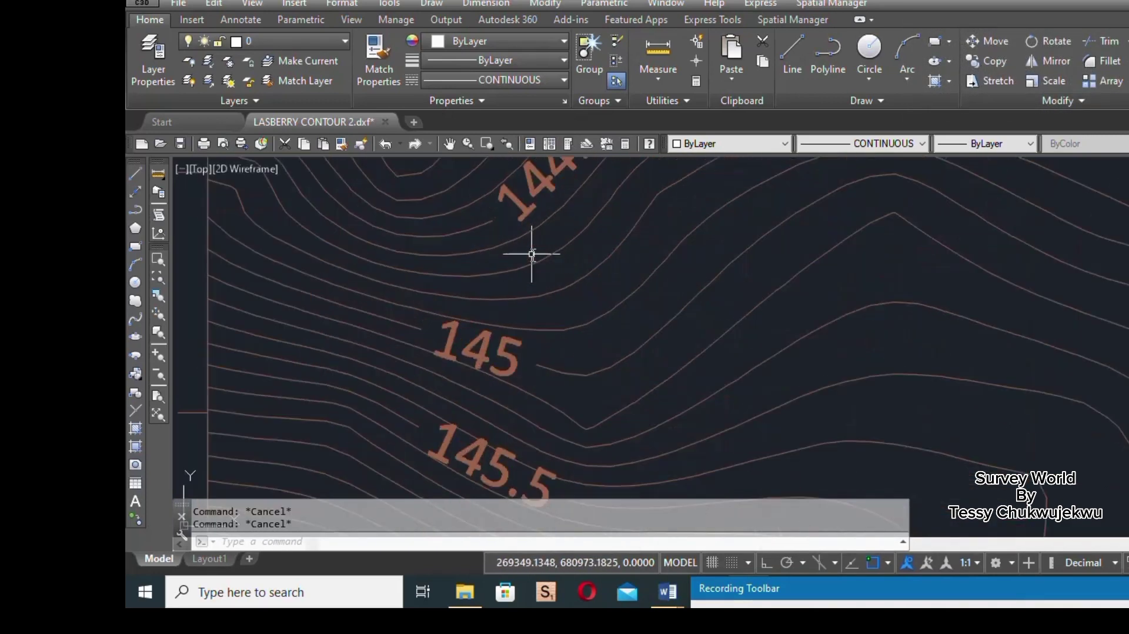
pyautogui.scroll(-8, 584, 367)
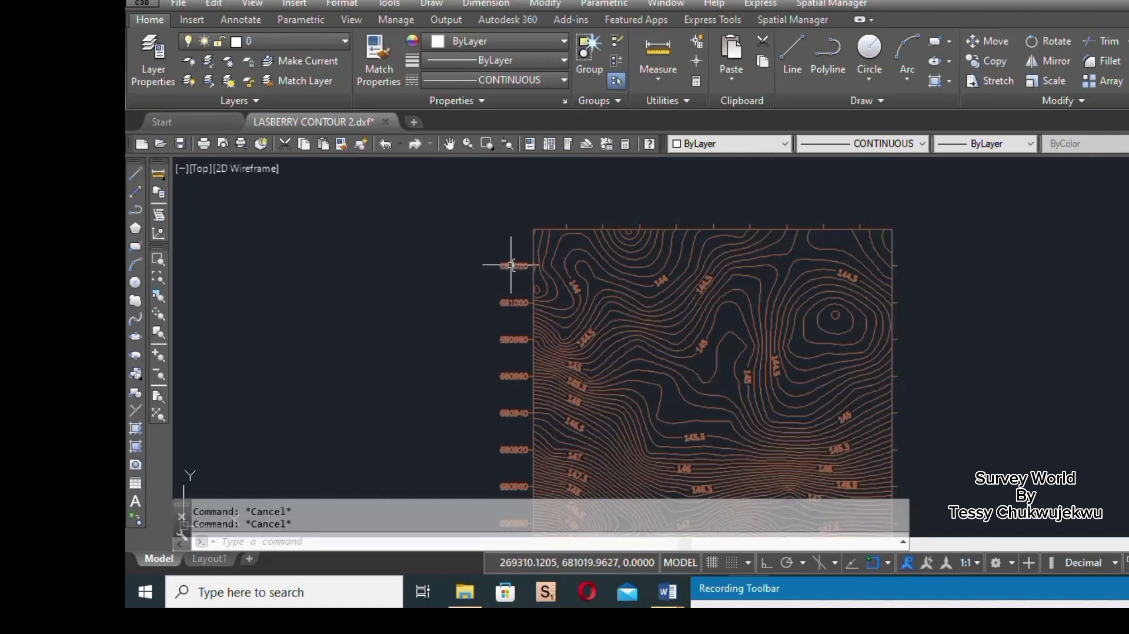
pyautogui.scroll(-2, 502, 206)
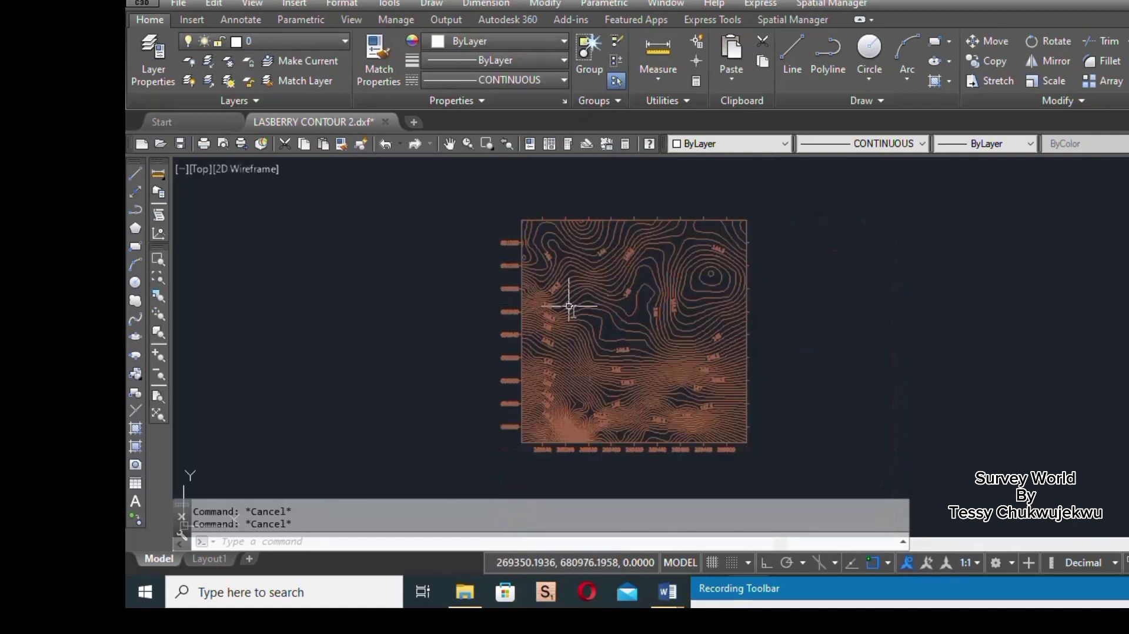
pyautogui.click(595, 315)
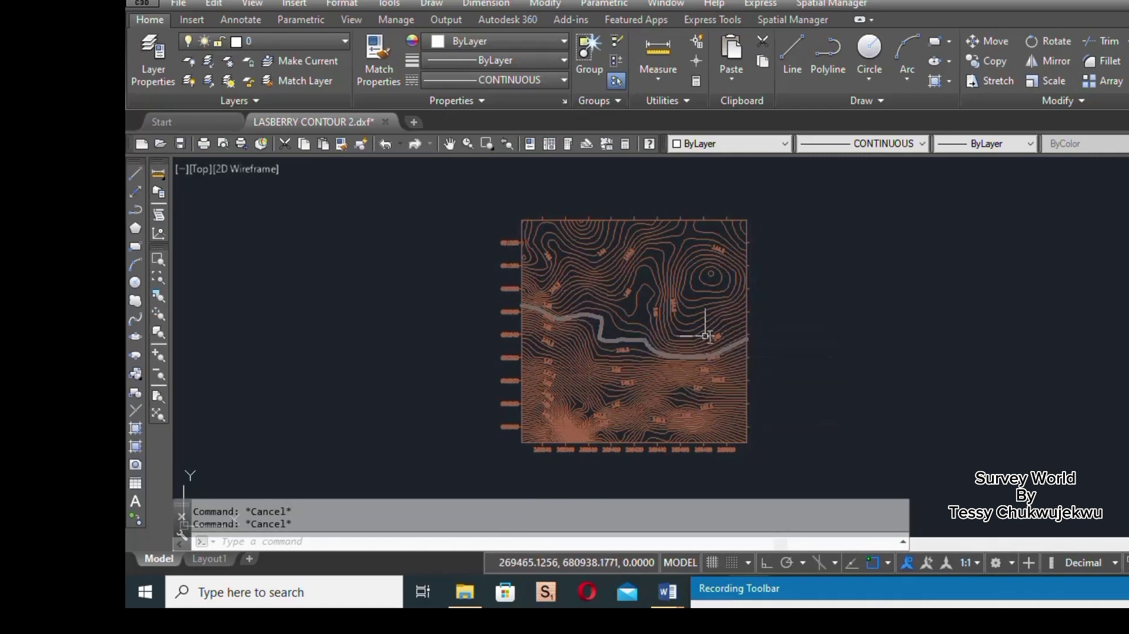
pyautogui.press('Escape')
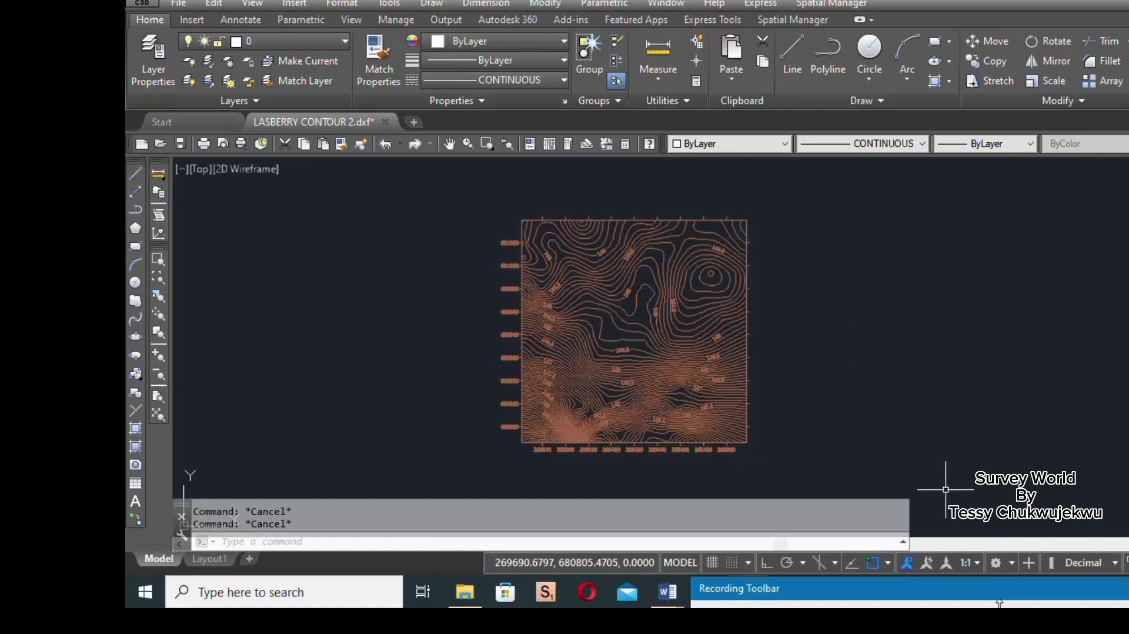
pyautogui.moveTo(1011, 590)
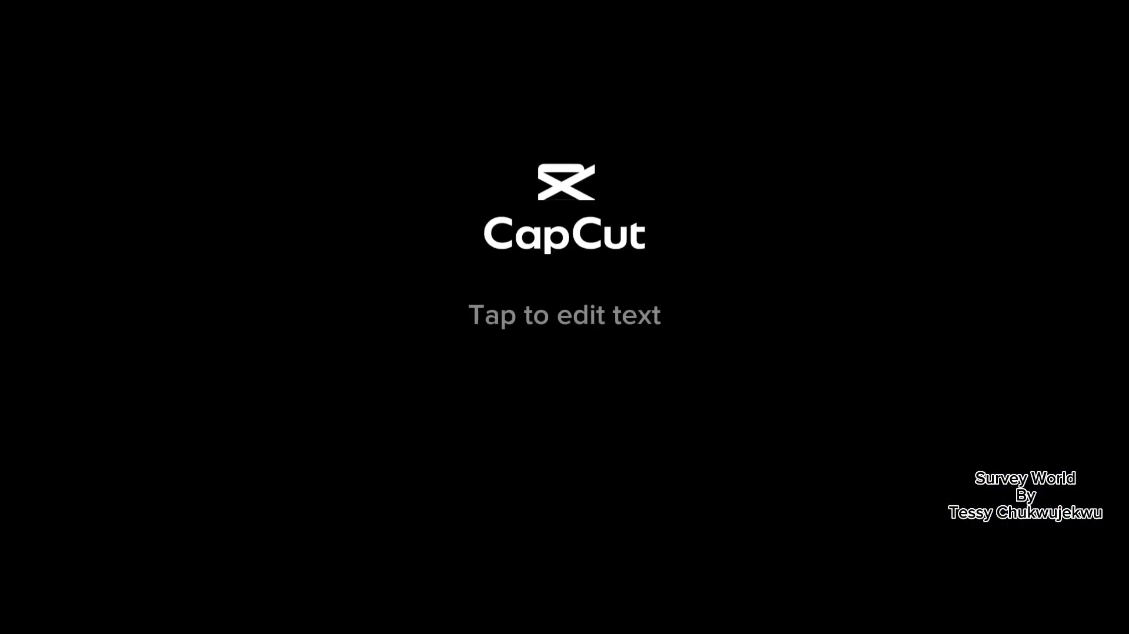